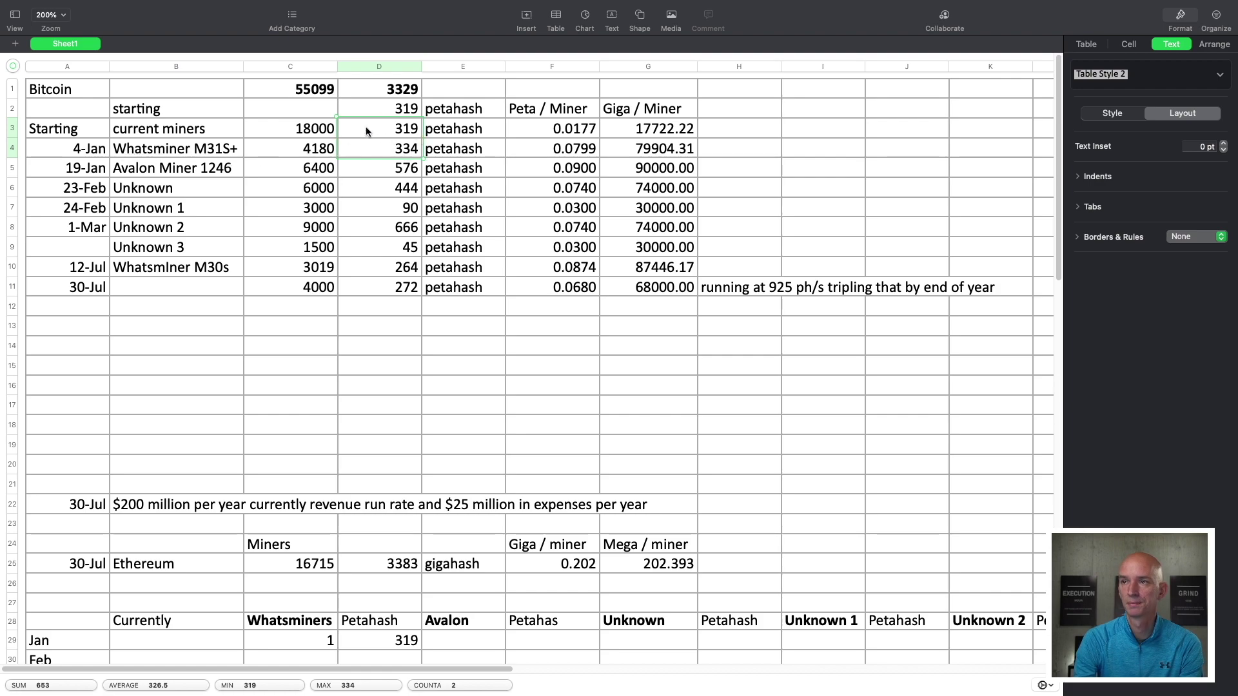
- Inspect the starting fleet's miner count, petahash and peta-per-miner formula, and the Whatsminer M31S+ miner count
left_click(413, 132)
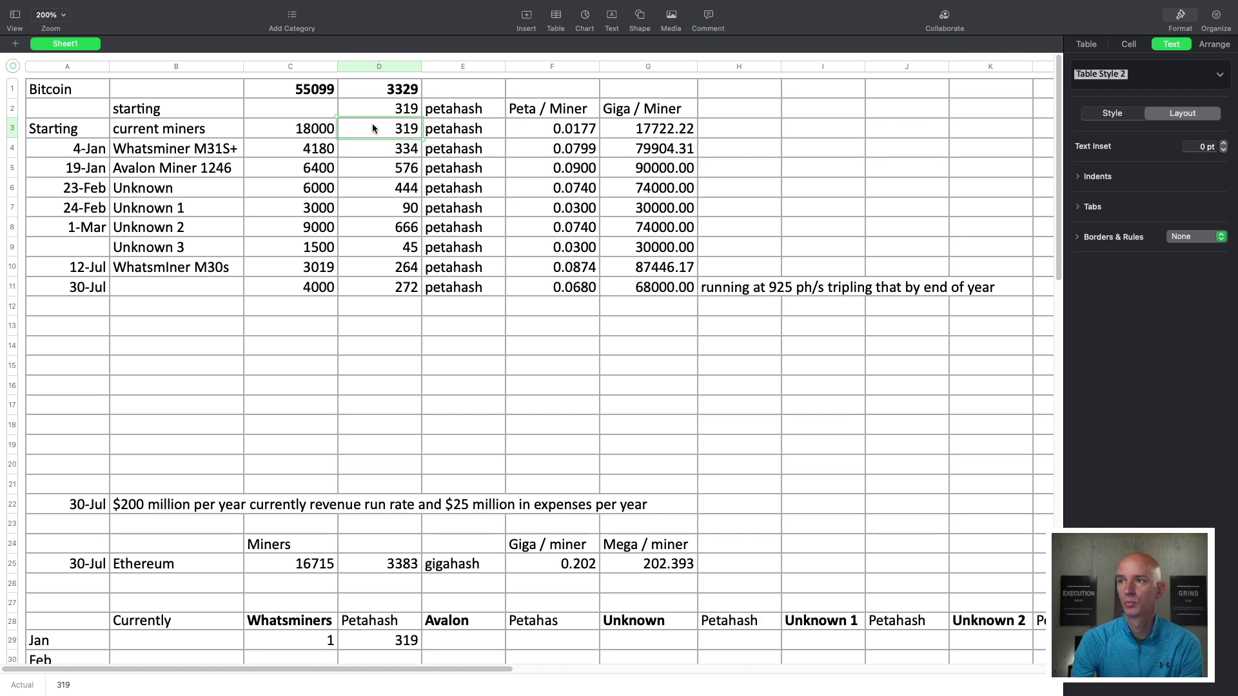
left_click(305, 130)
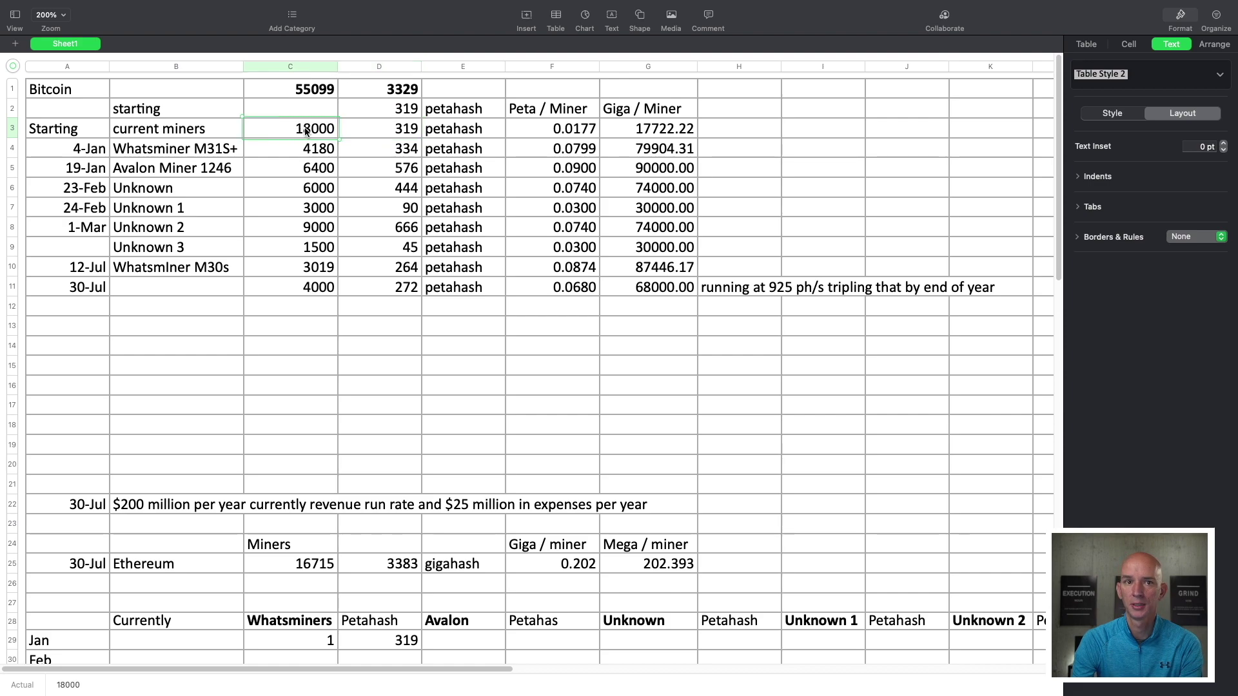
double_click(561, 131)
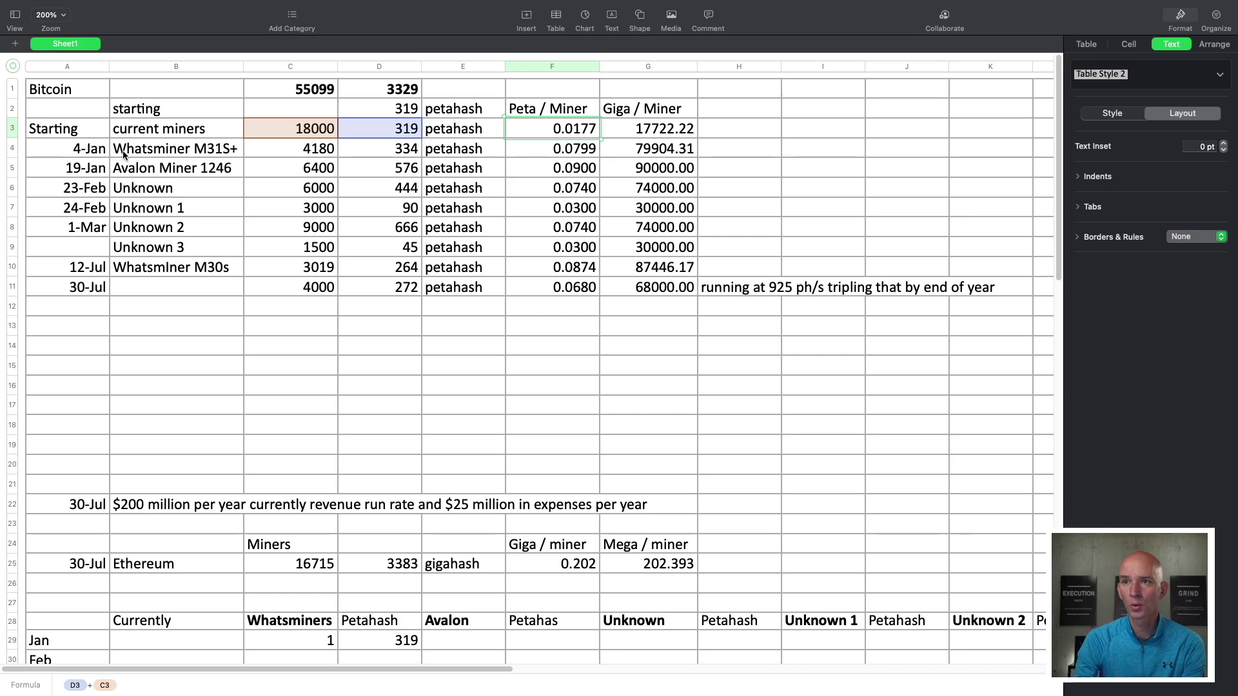
left_click(324, 154)
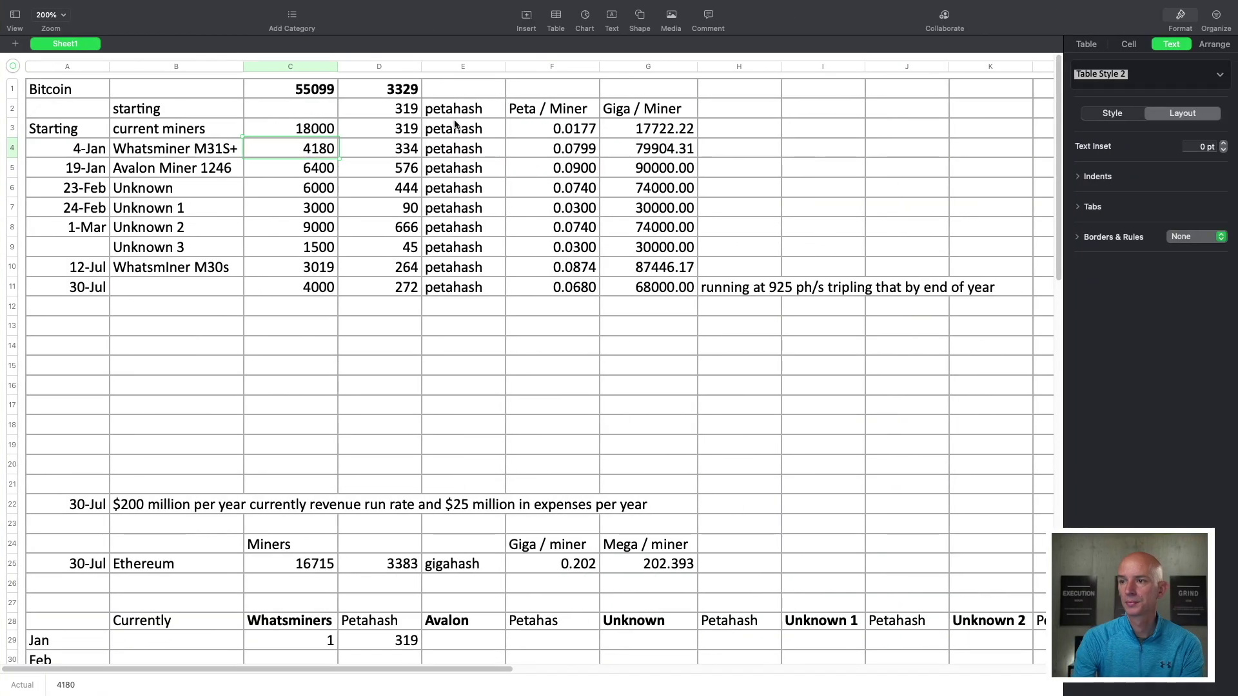
- Check the sums of the Bitcoin miner counts and petahash values, and read the 30-Jul running-rate note
left_click(308, 132)
left_click_drag(307, 132, 302, 290)
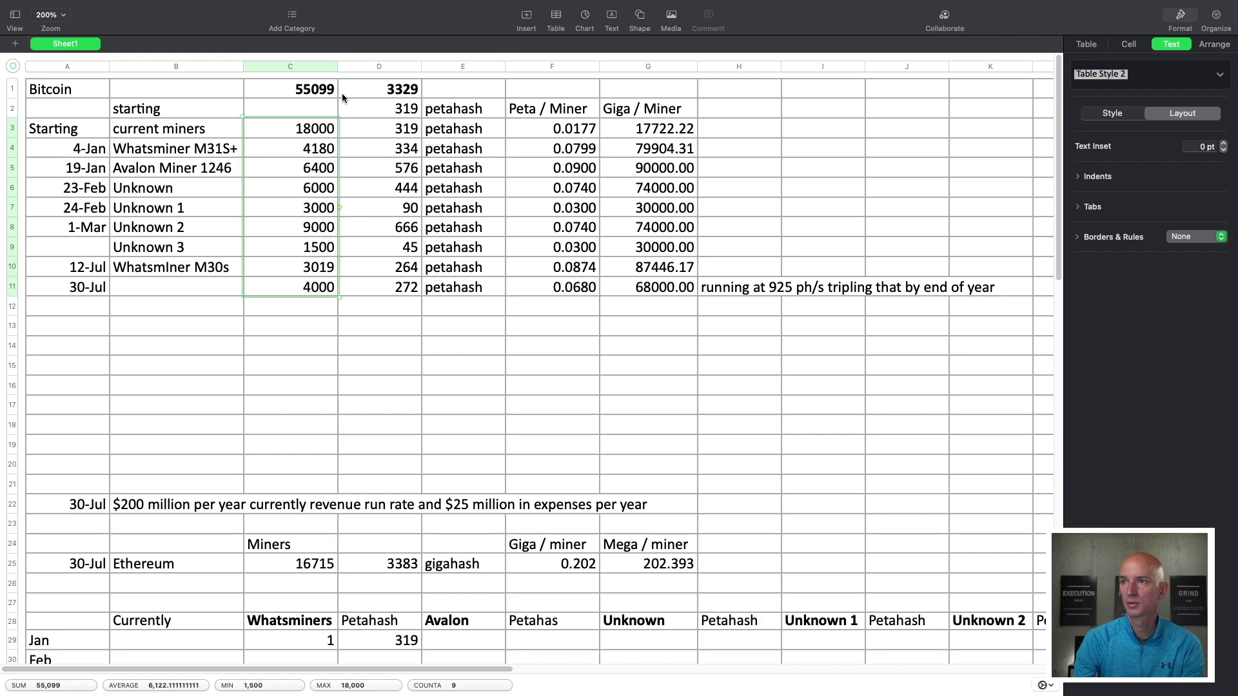
left_click_drag(398, 116, 385, 284)
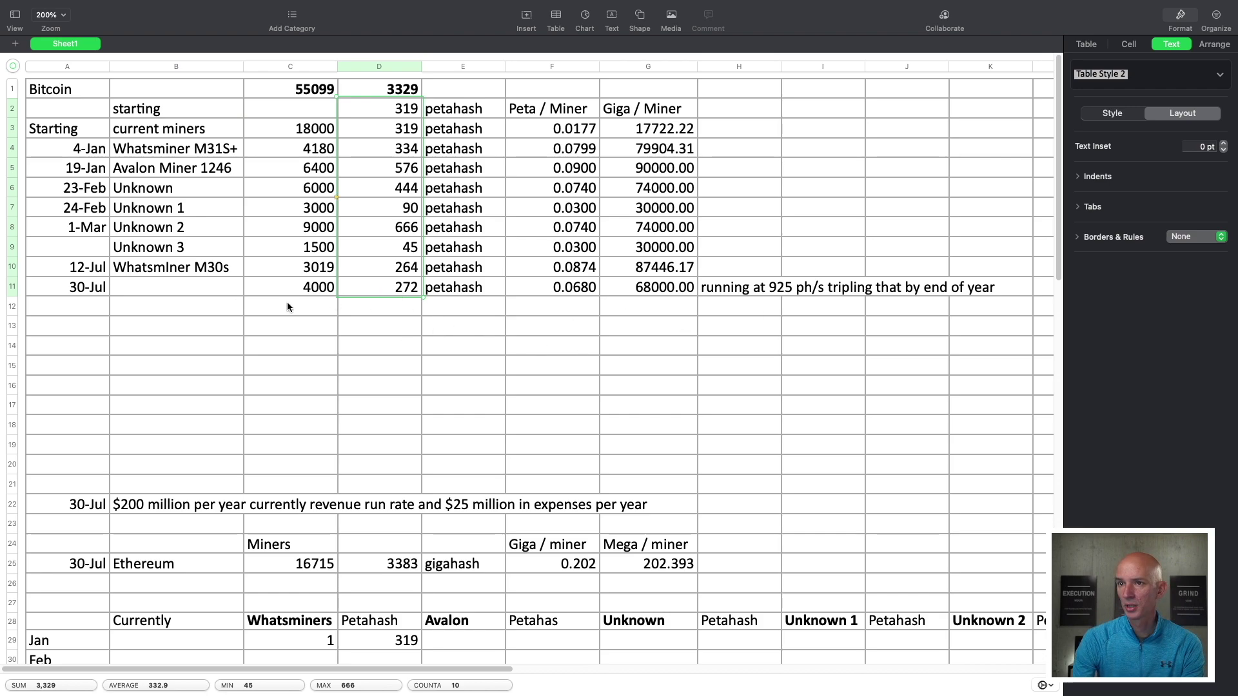
left_click(745, 291)
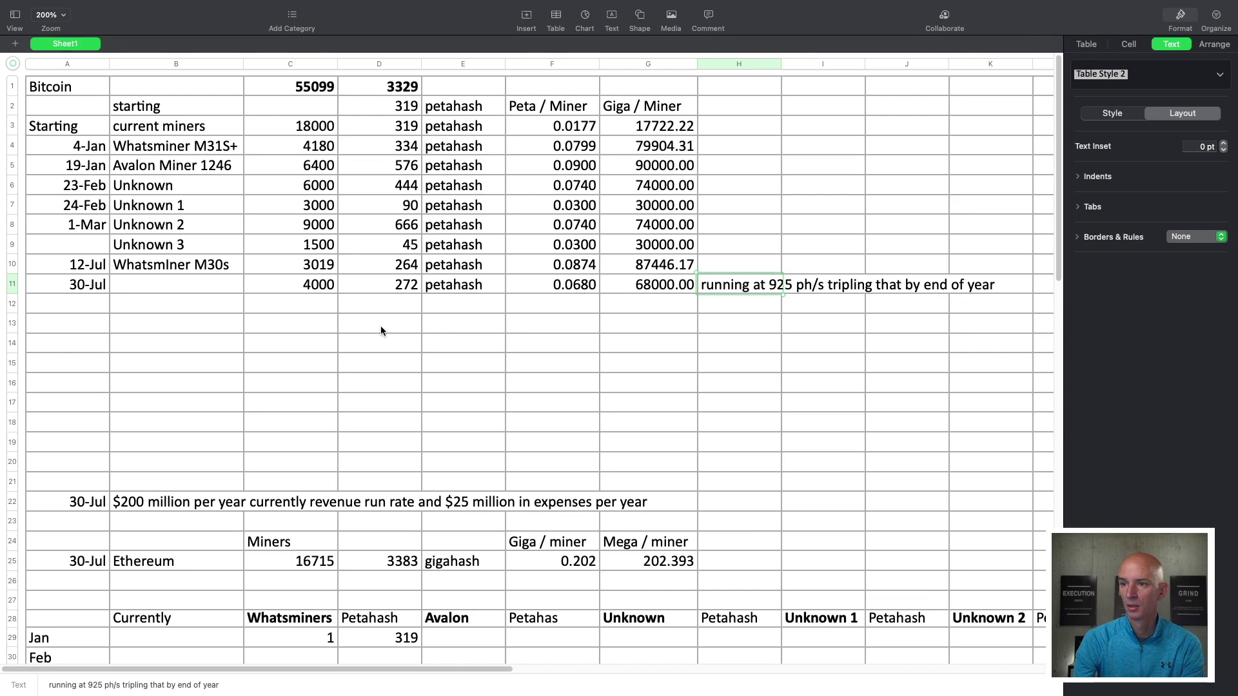
- Review the 30-Jul revenue and expenses note and the Ethereum row's gigahash and miner count
scroll(380, 326, "down", 2)
scroll(379, 327, "down", 3)
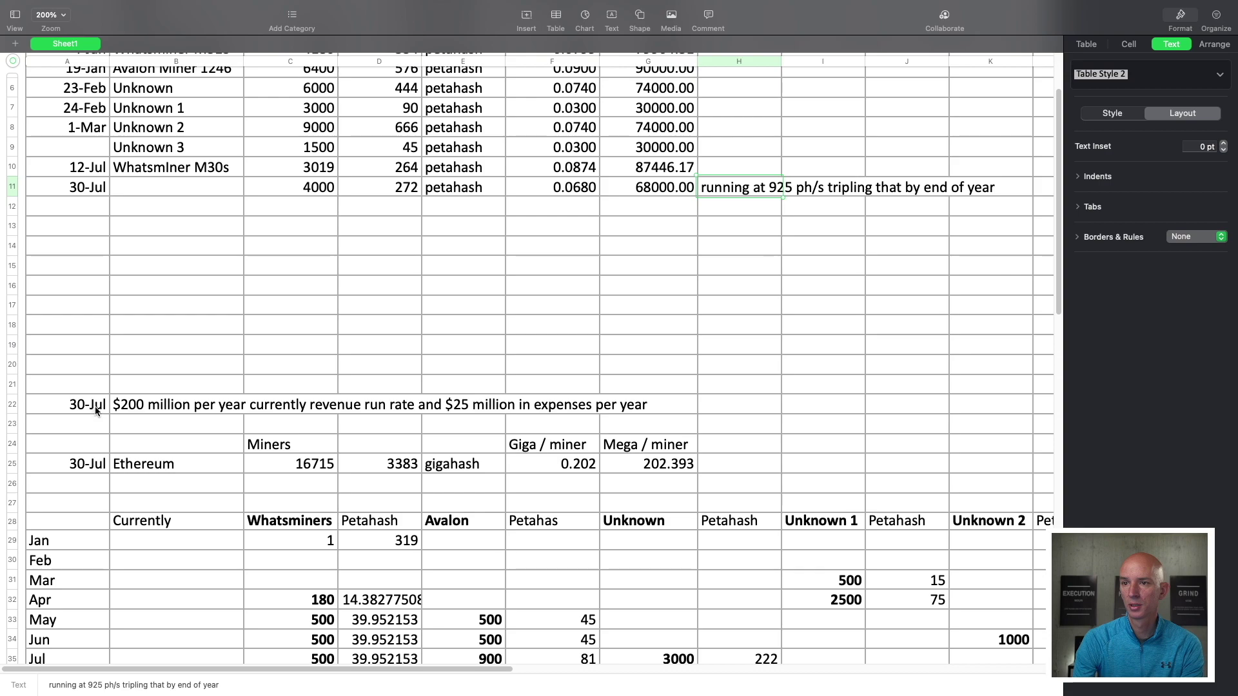
left_click_drag(106, 406, 560, 407)
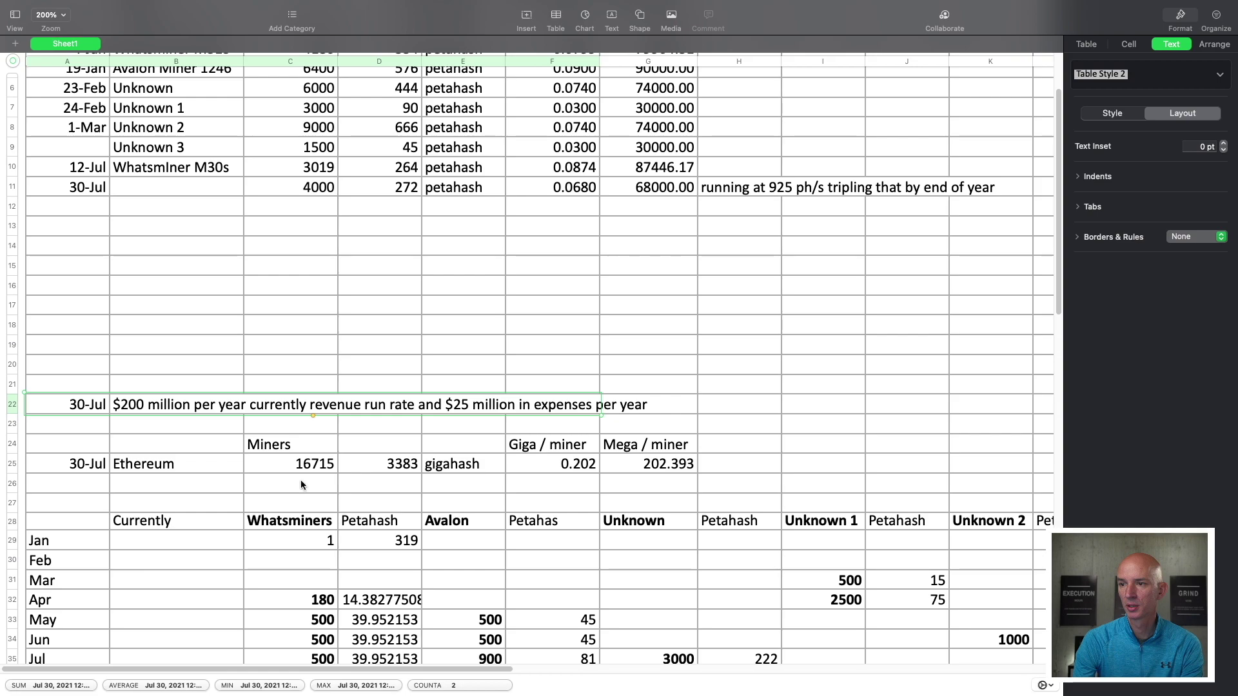
left_click(378, 471)
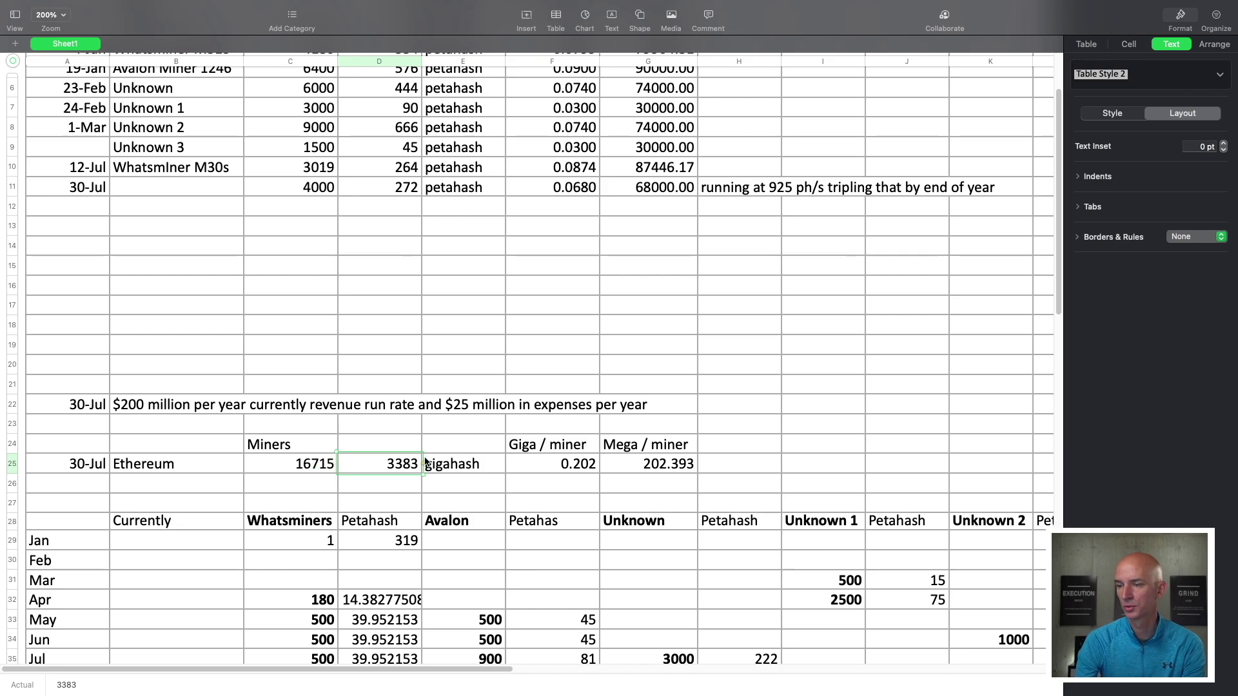
left_click(305, 465)
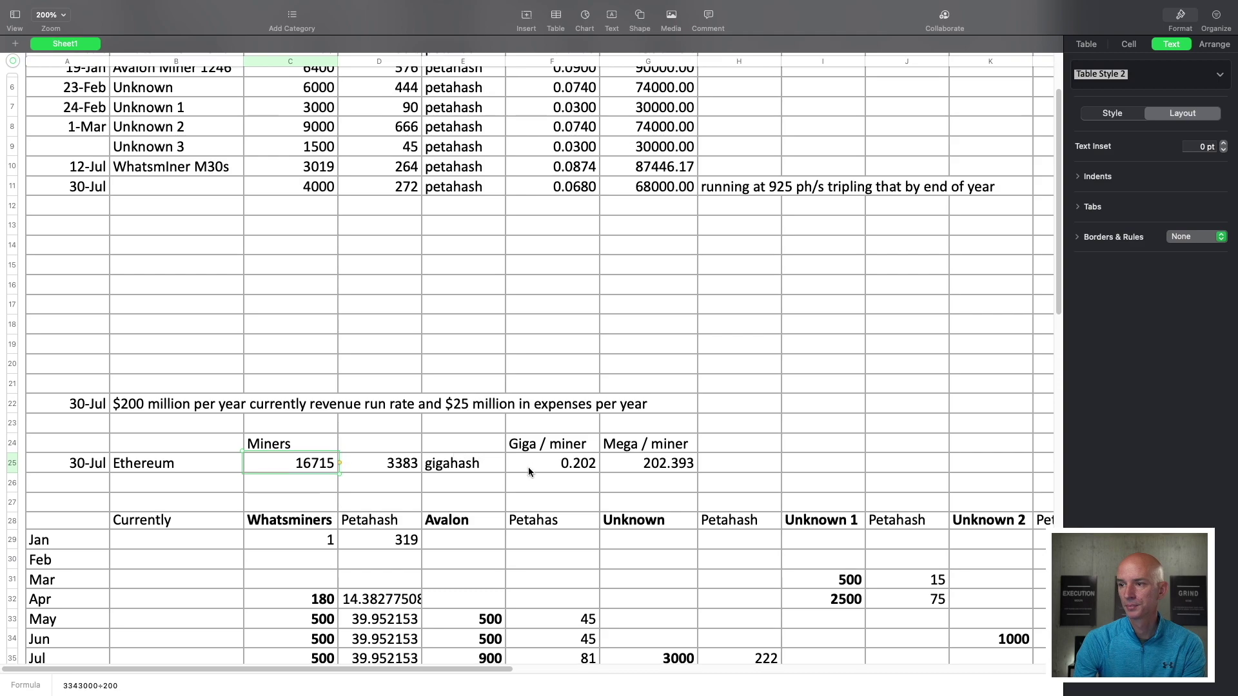
- Examine the monthly miner rollout table from January's starting petahash across to the Total Miners and Total Petahash columns
scroll(528, 469, "down", 1)
scroll(528, 472, "down", 1)
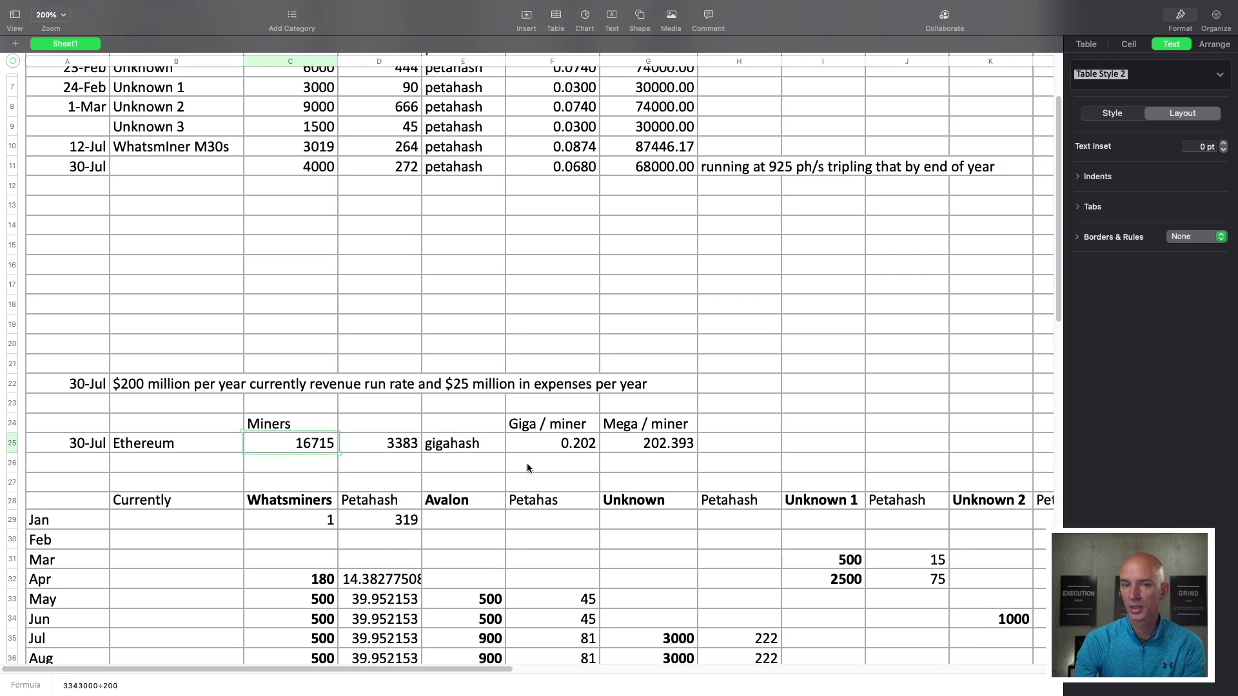
scroll(527, 468, "down", 8)
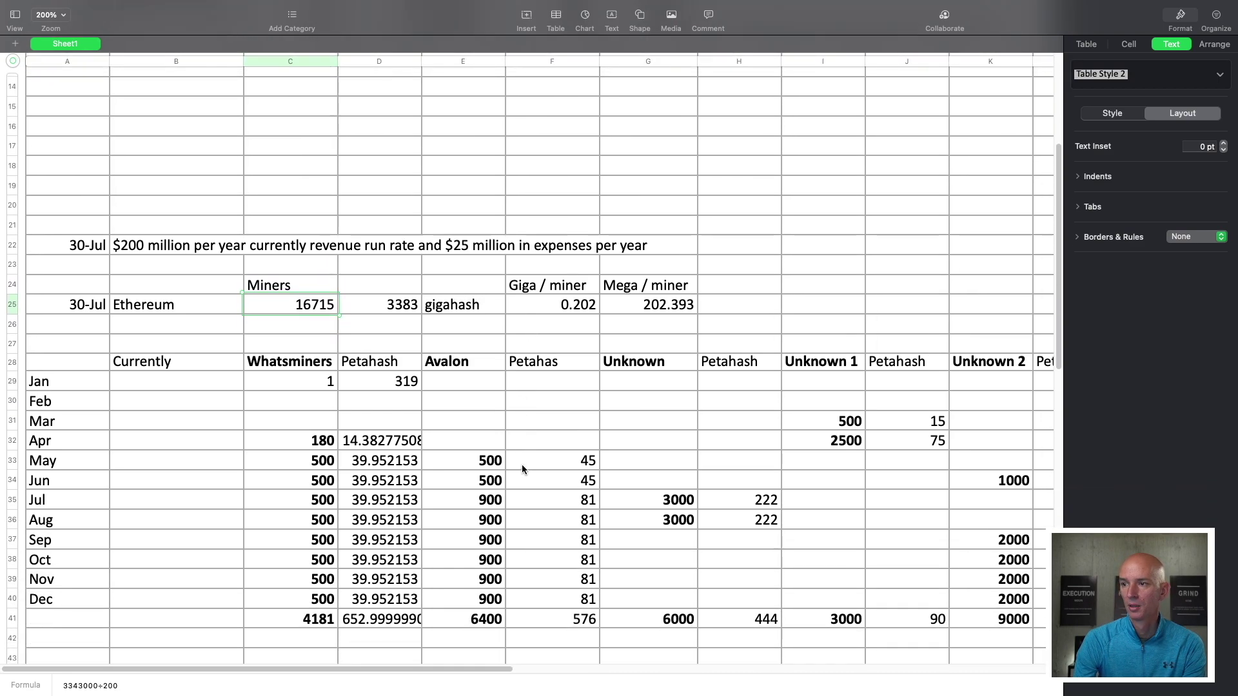
scroll(521, 464, "down", 2)
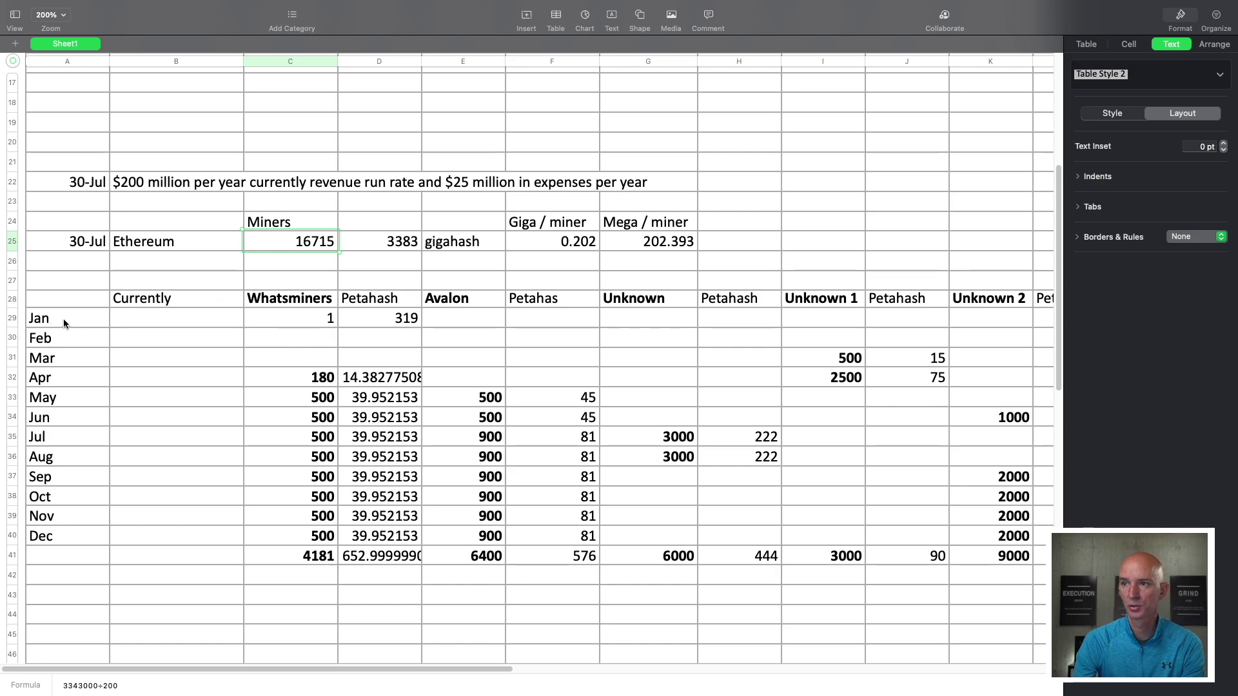
left_click(405, 318)
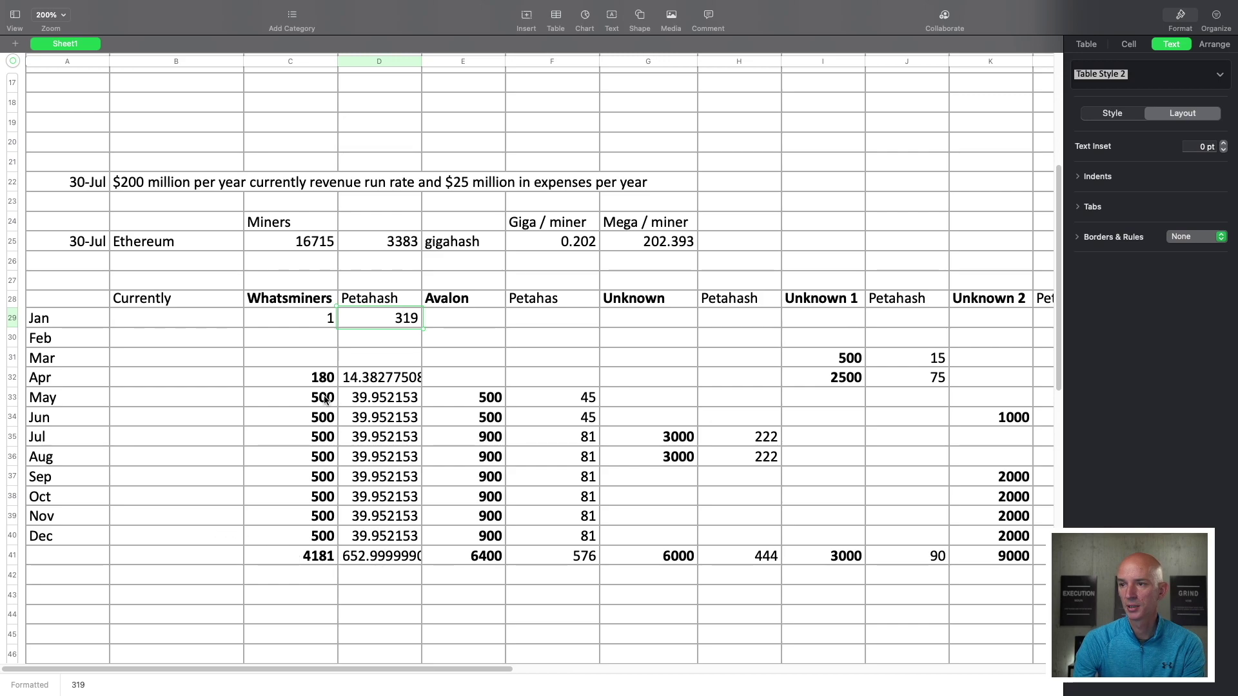
left_click_drag(331, 671, 437, 676)
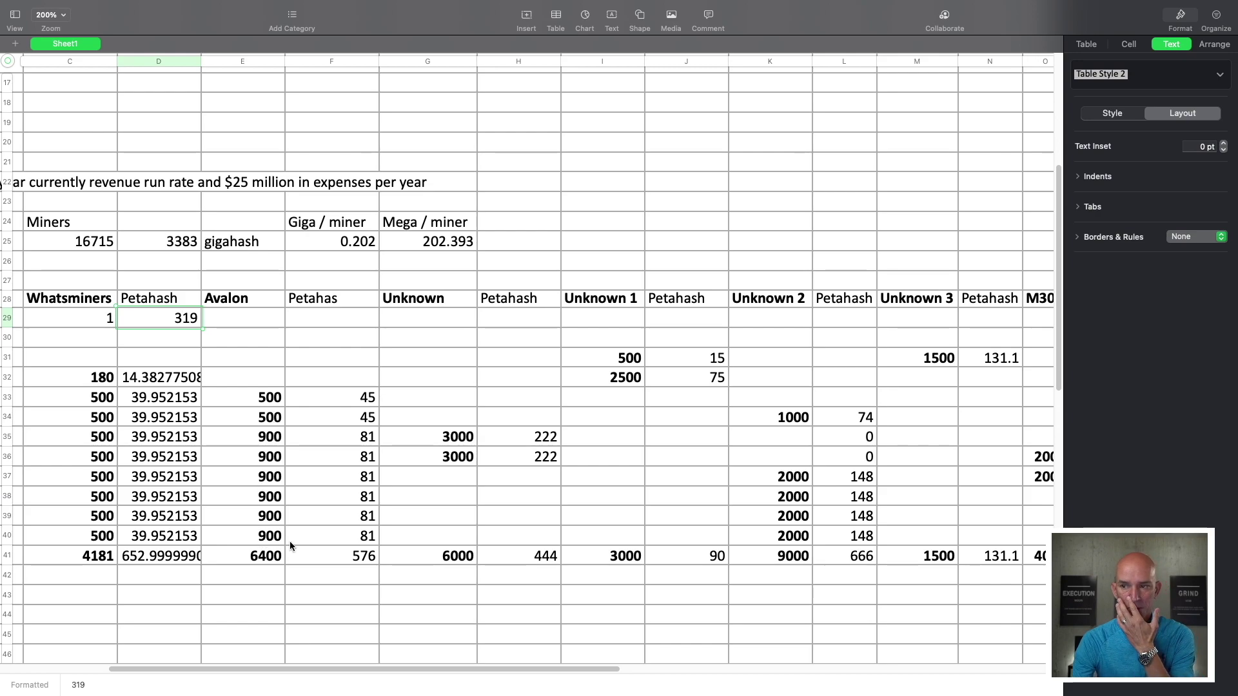
left_click_drag(395, 670, 496, 669)
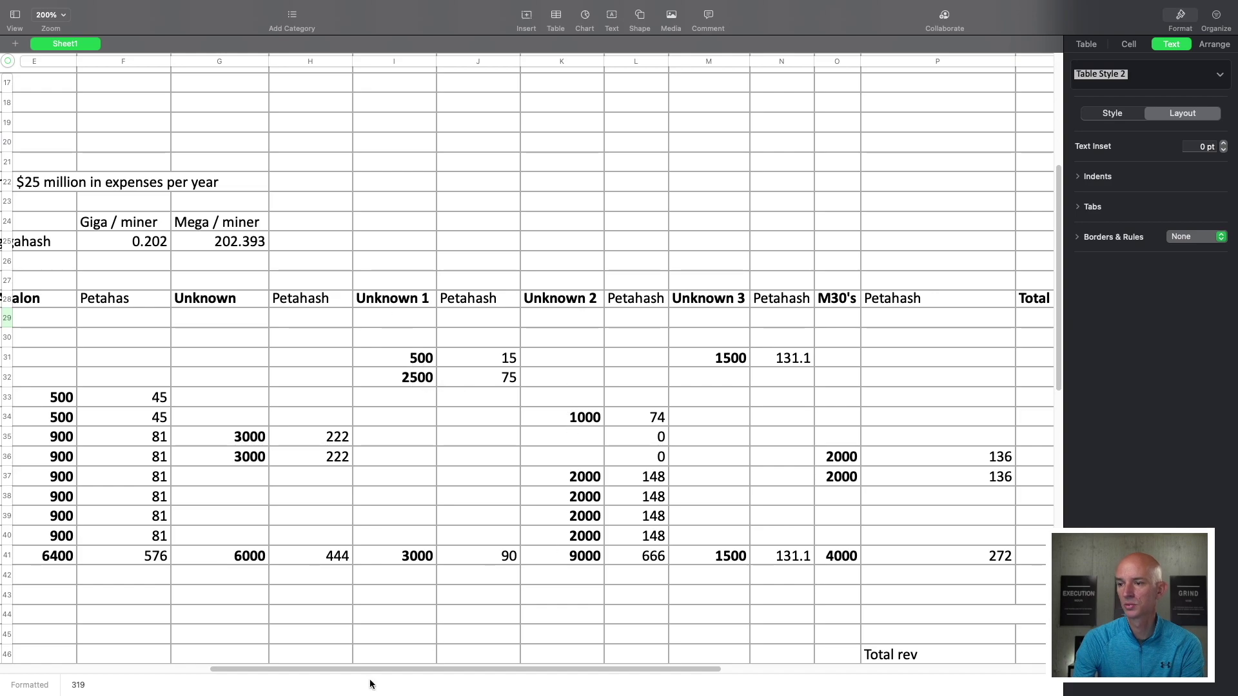
left_click_drag(391, 670, 601, 682)
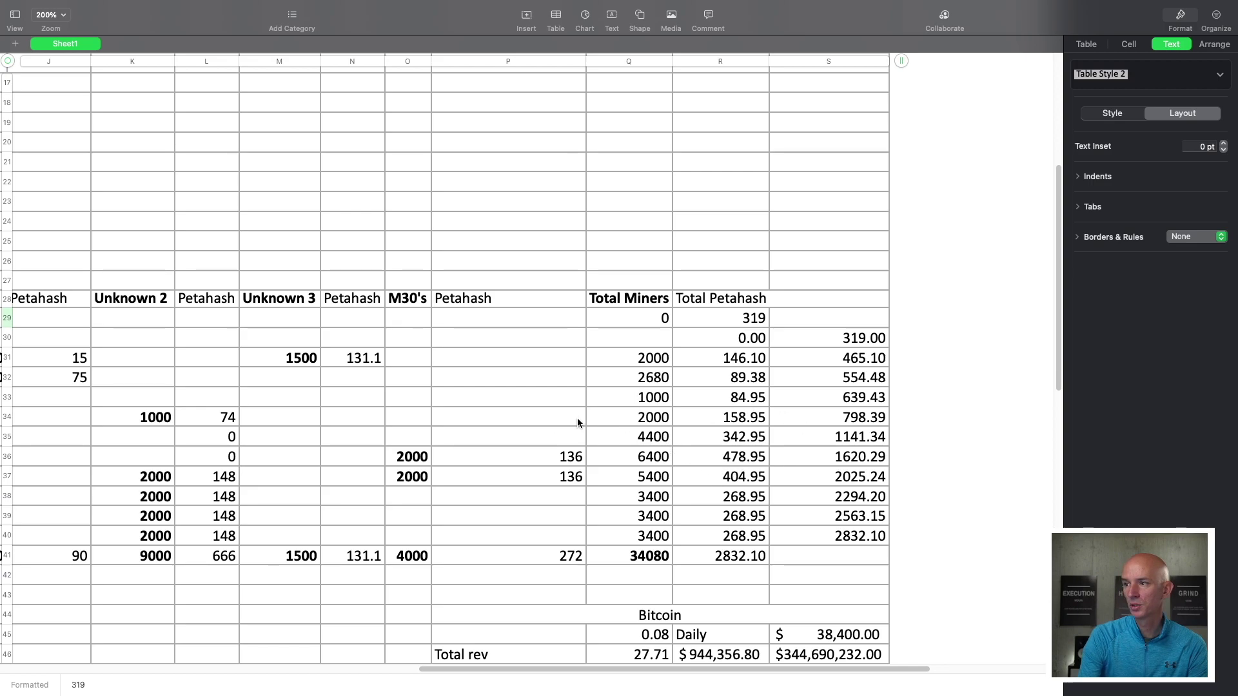
left_click_drag(481, 669, 56, 650)
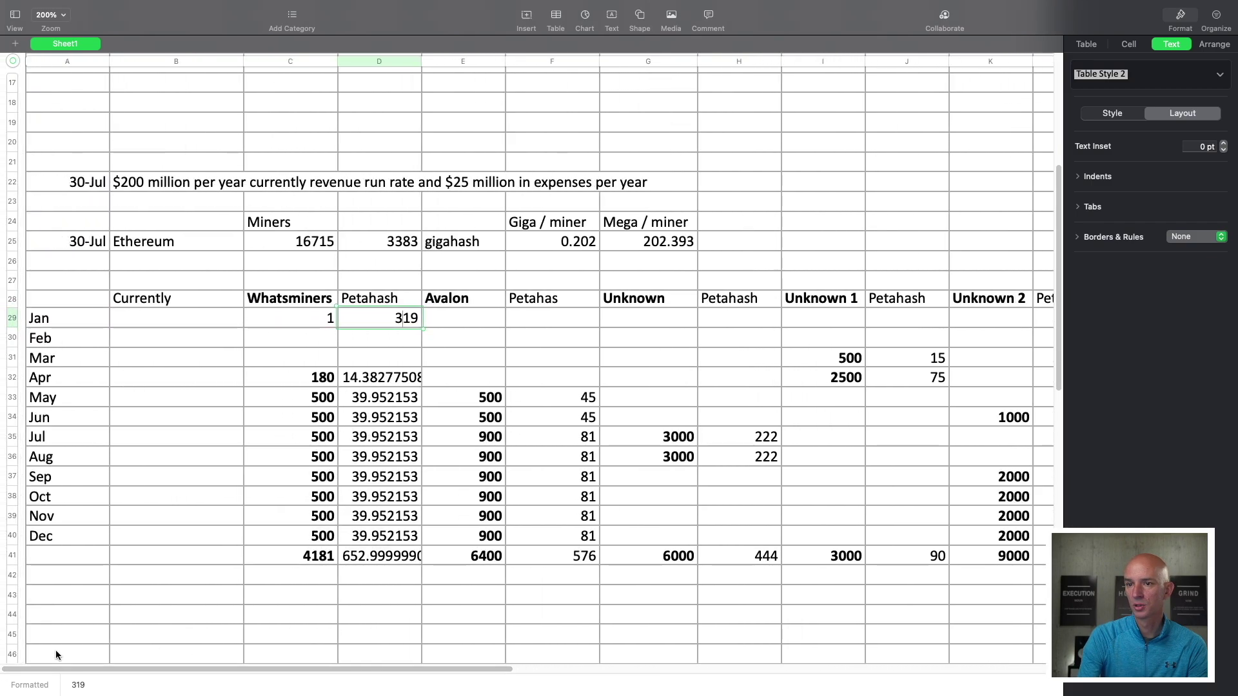
- Select the August row and follow it across to its totals, including the Bitcoin and Ethereum revenue figures below
left_click(13, 458)
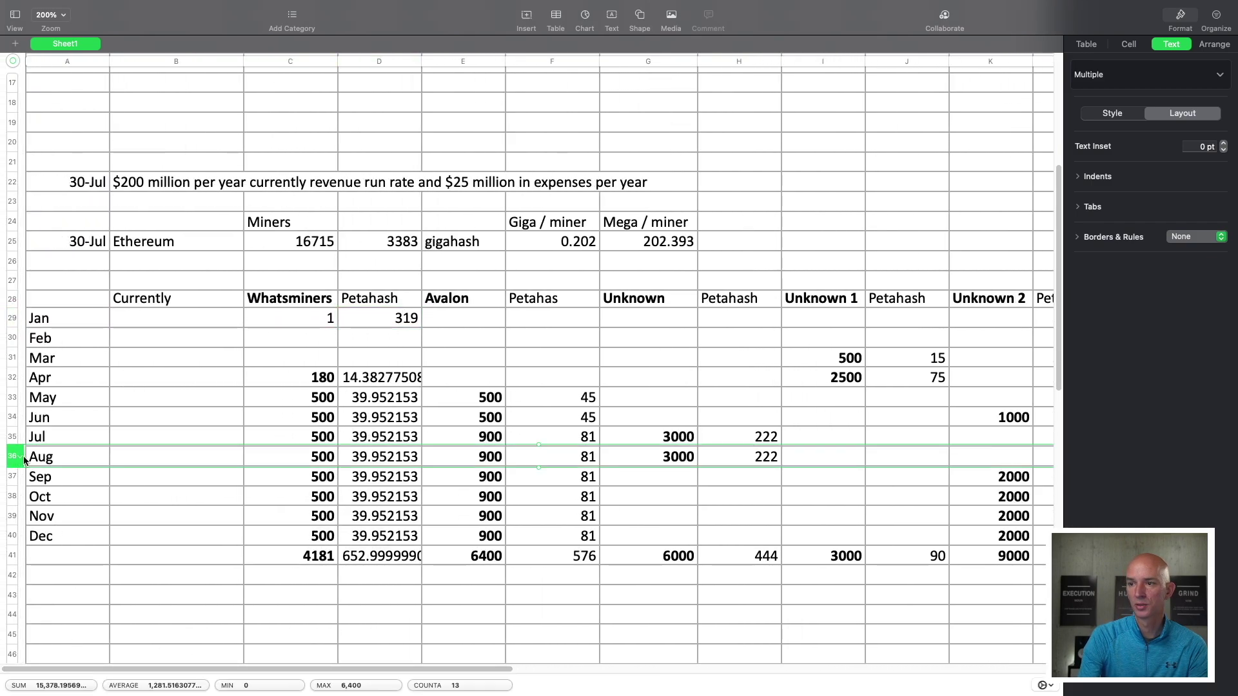
left_click_drag(286, 668, 691, 640)
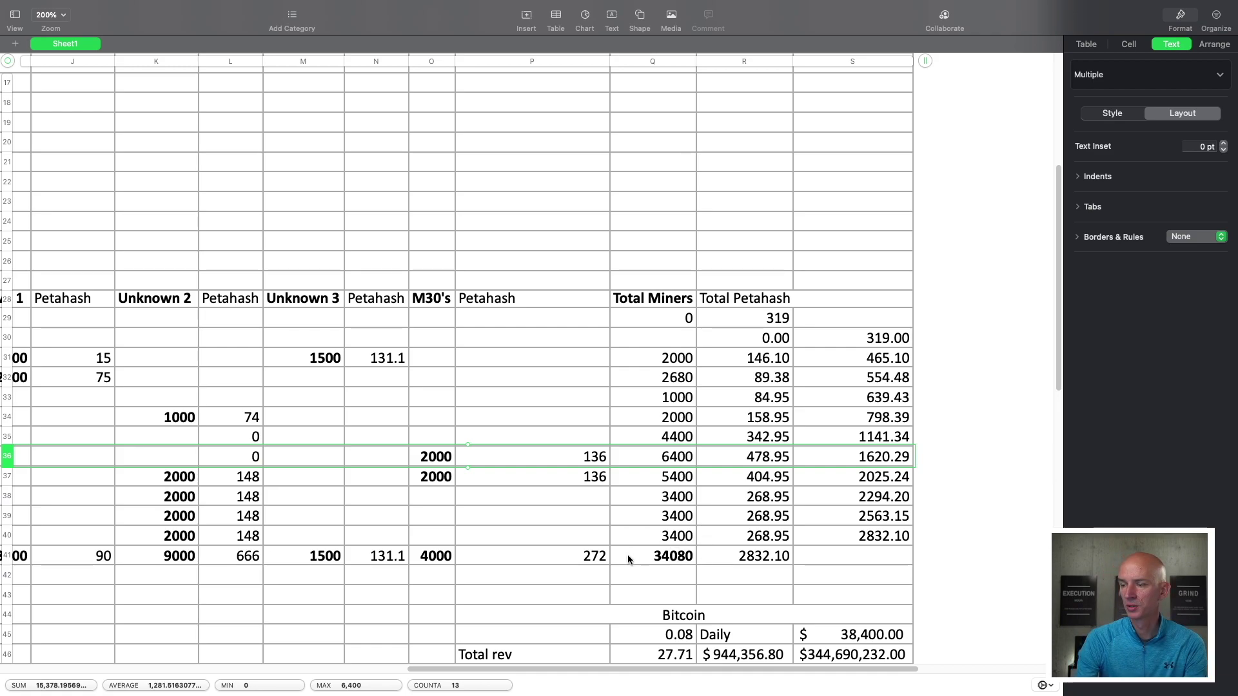
scroll(658, 556, "down", 1)
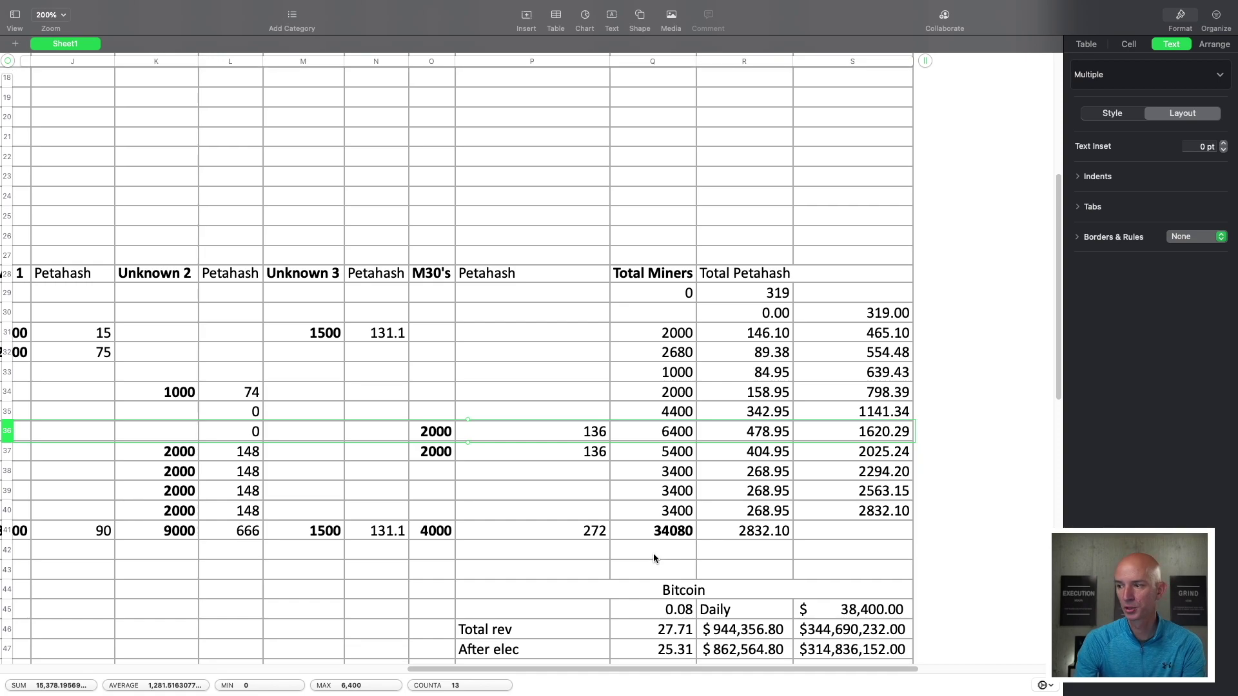
scroll(654, 554, "down", 1)
scroll(656, 560, "down", 5)
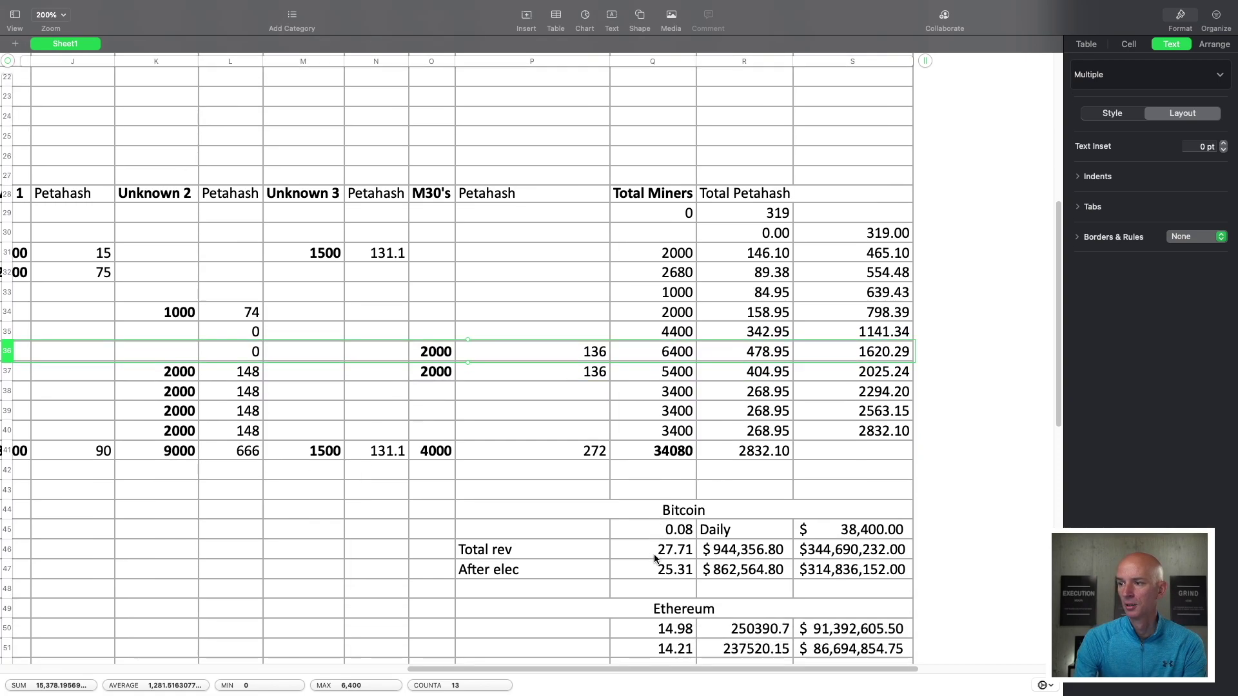
scroll(655, 559, "down", 1)
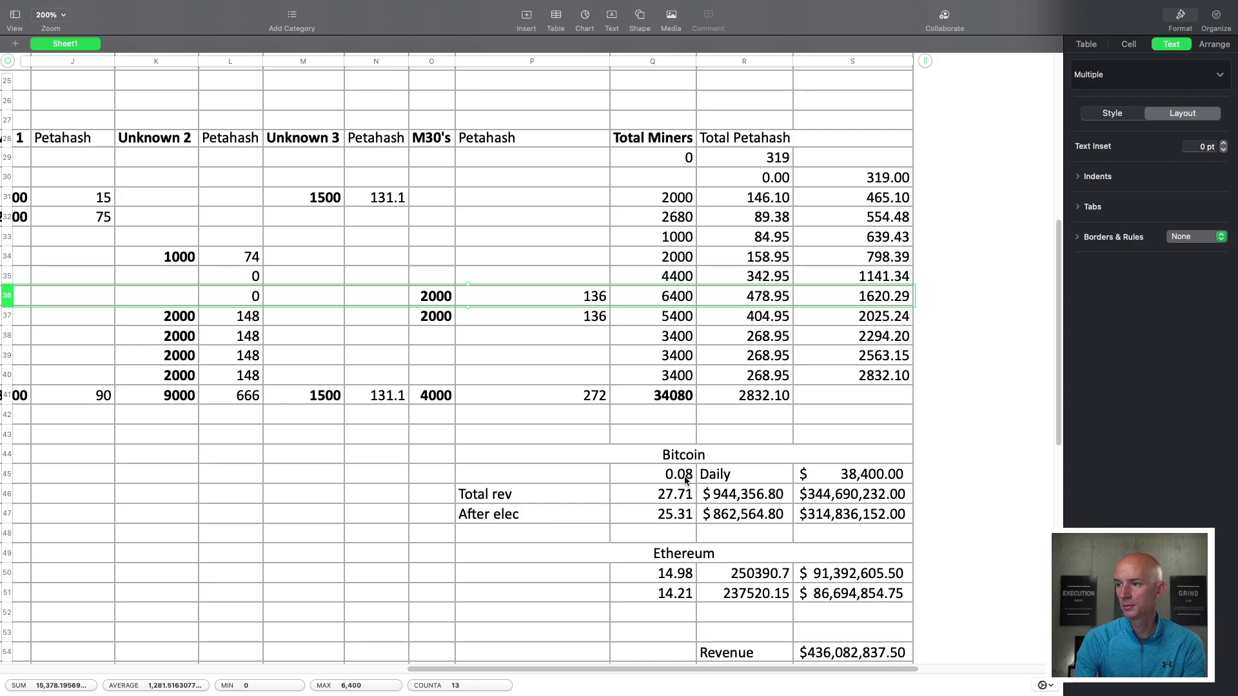
- Inspect the Bitcoin petahash-per-miner formula and the dollar value in the Daily row of the revenue block
left_click(679, 477)
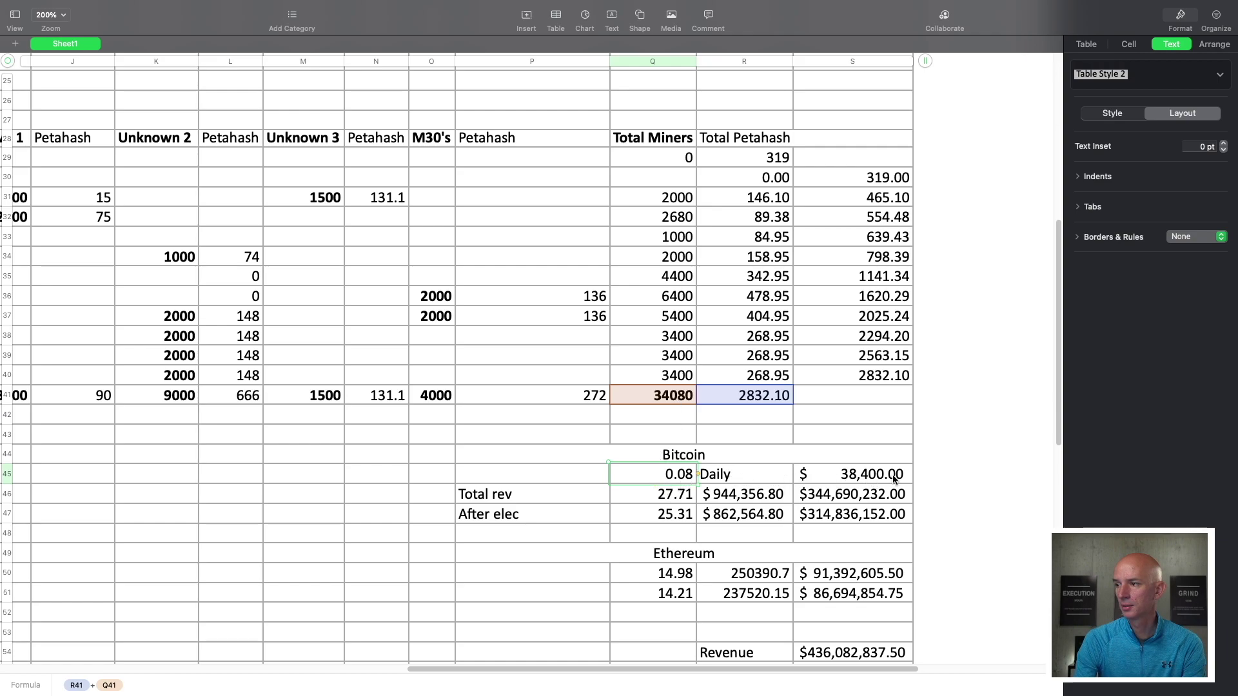
left_click(868, 477)
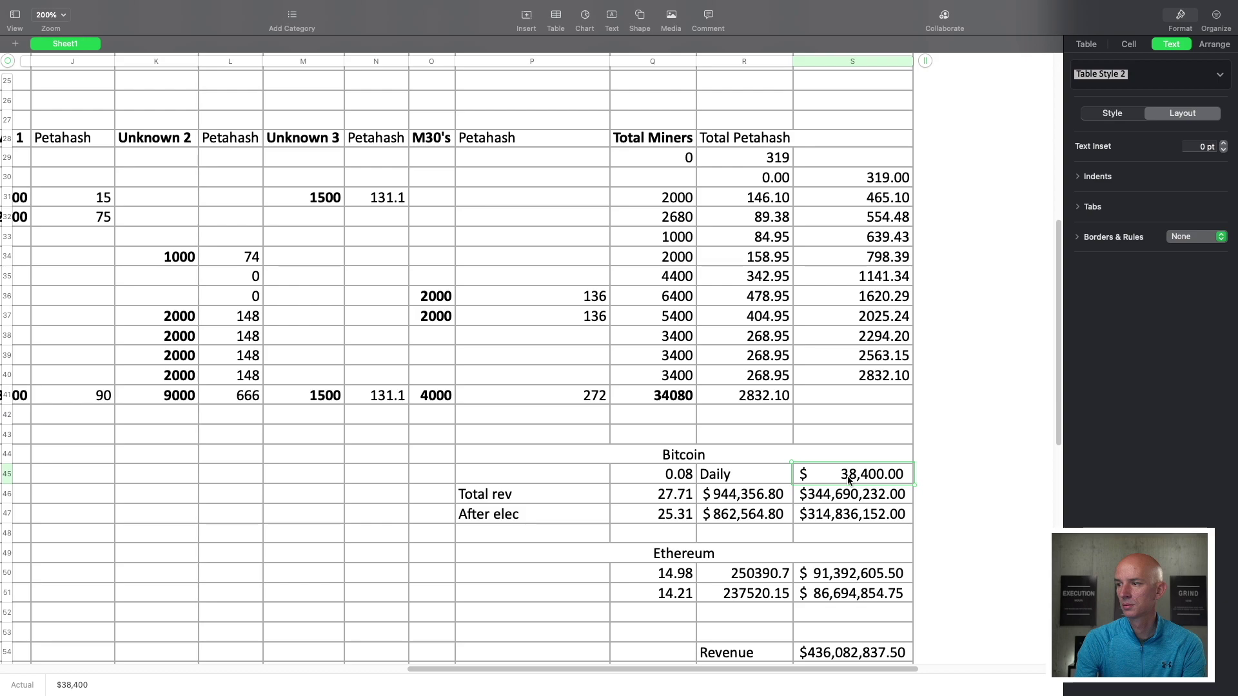
left_click(670, 480)
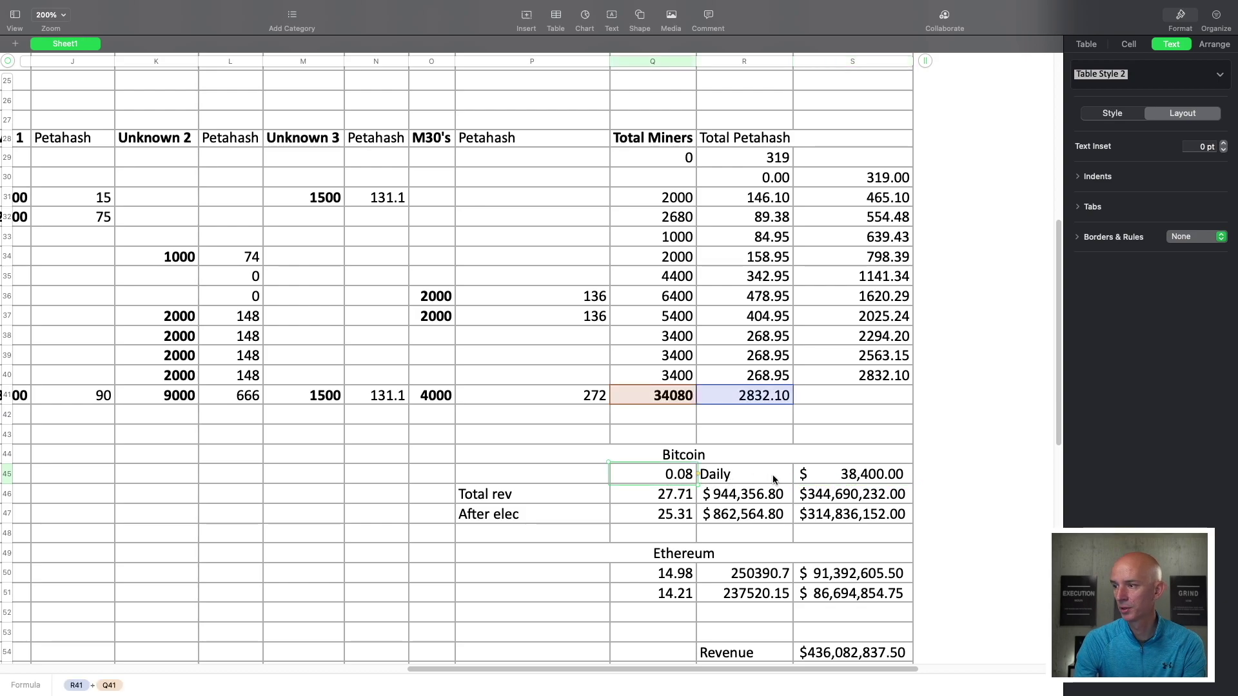
scroll(703, 487, "down", 3)
scroll(702, 484, "down", 3)
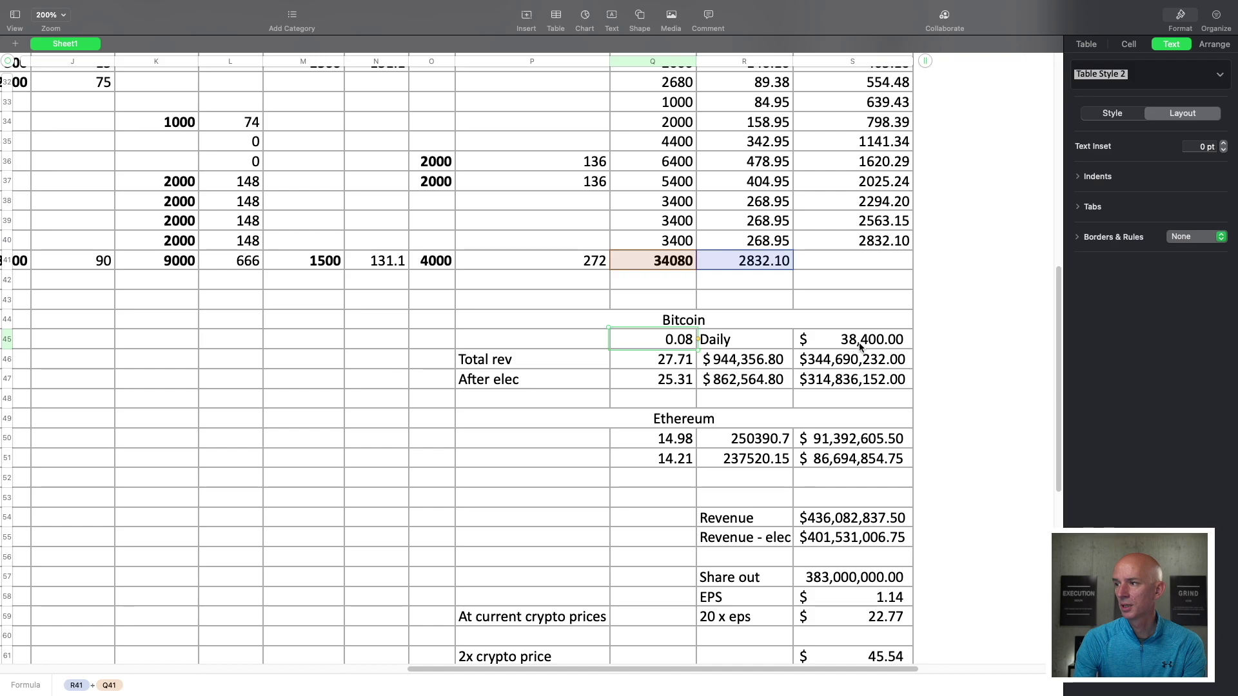
- Calculate 38400*365 in Spotlight, then dismiss the search
key("super+space")
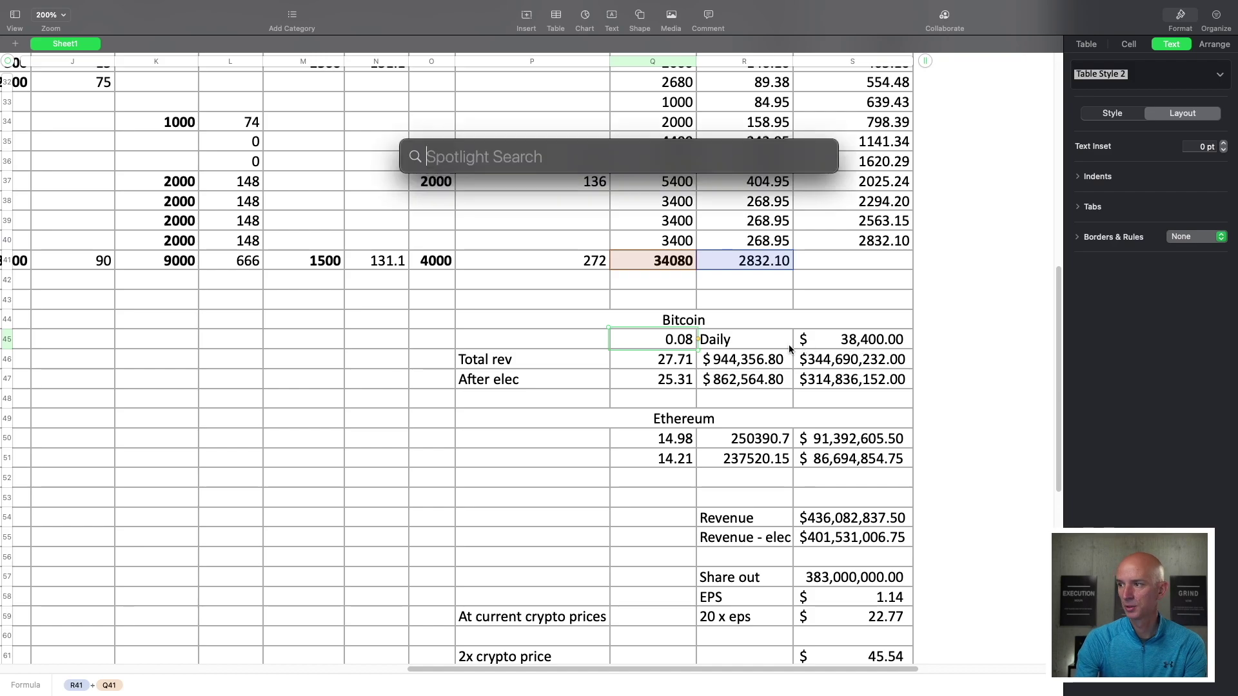
type("38")
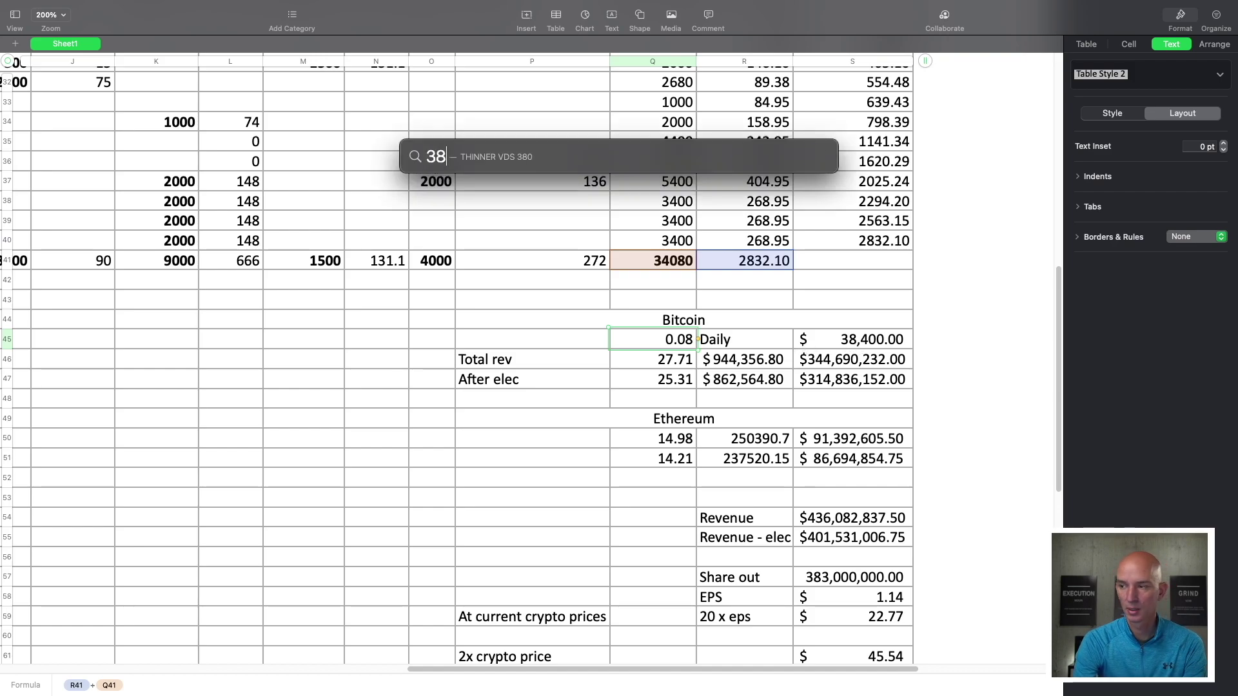
type("400")
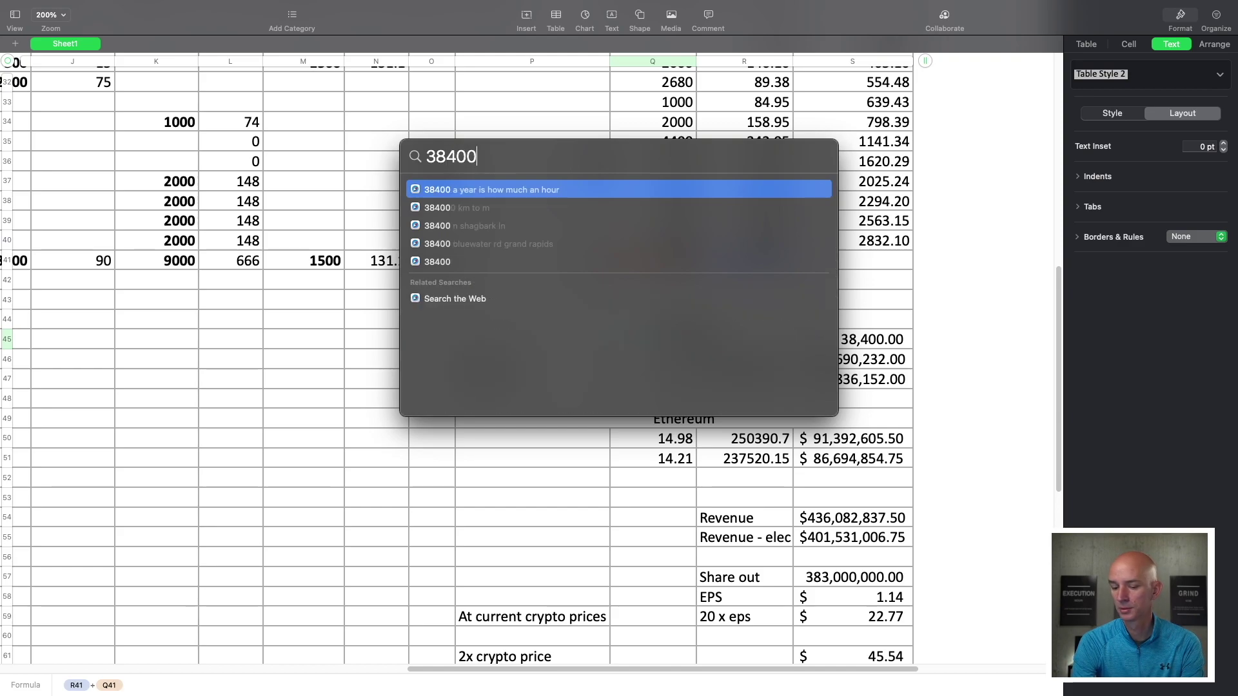
type("*365")
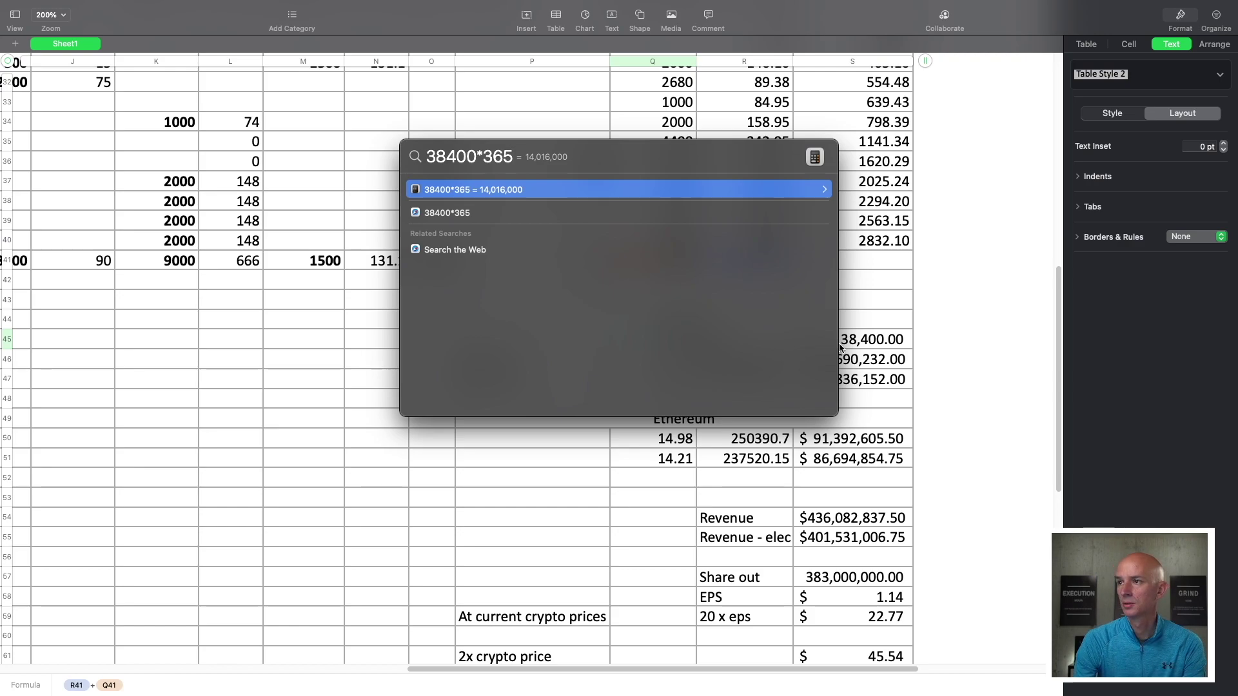
key("Escape")
- Inspect the Daily row's dollar value and the Bitcoin Total rev formulas for daily and yearly revenue
left_click(865, 342)
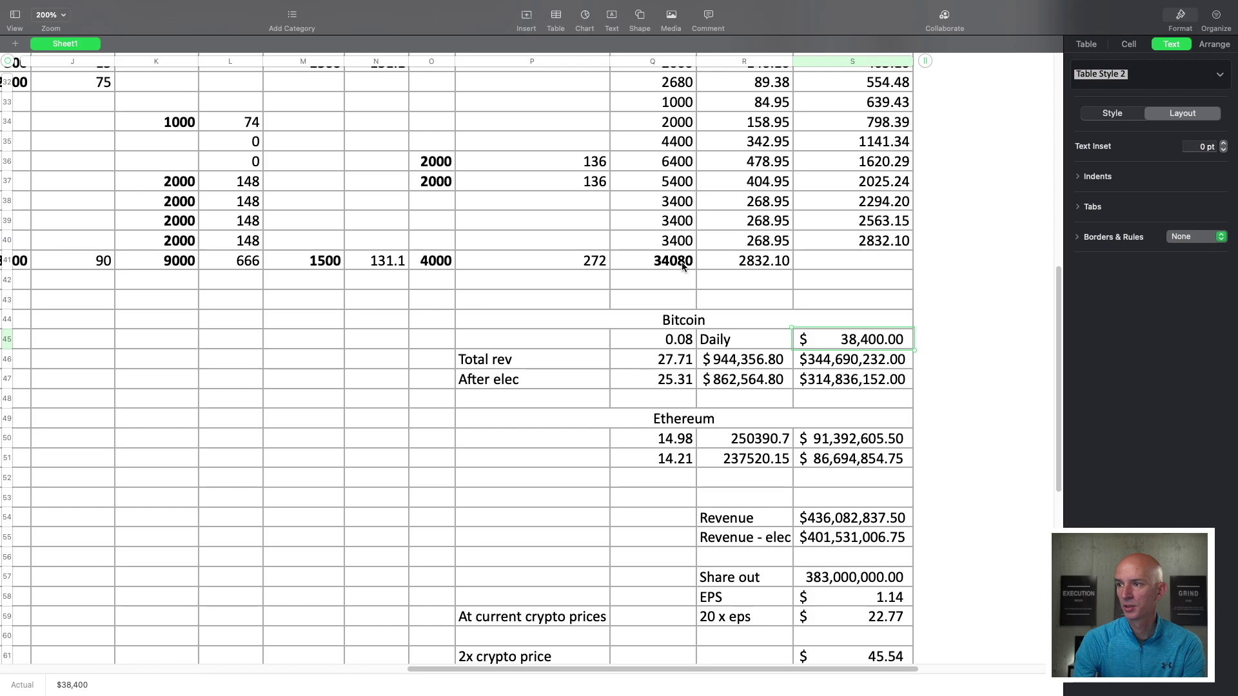
left_click(736, 366)
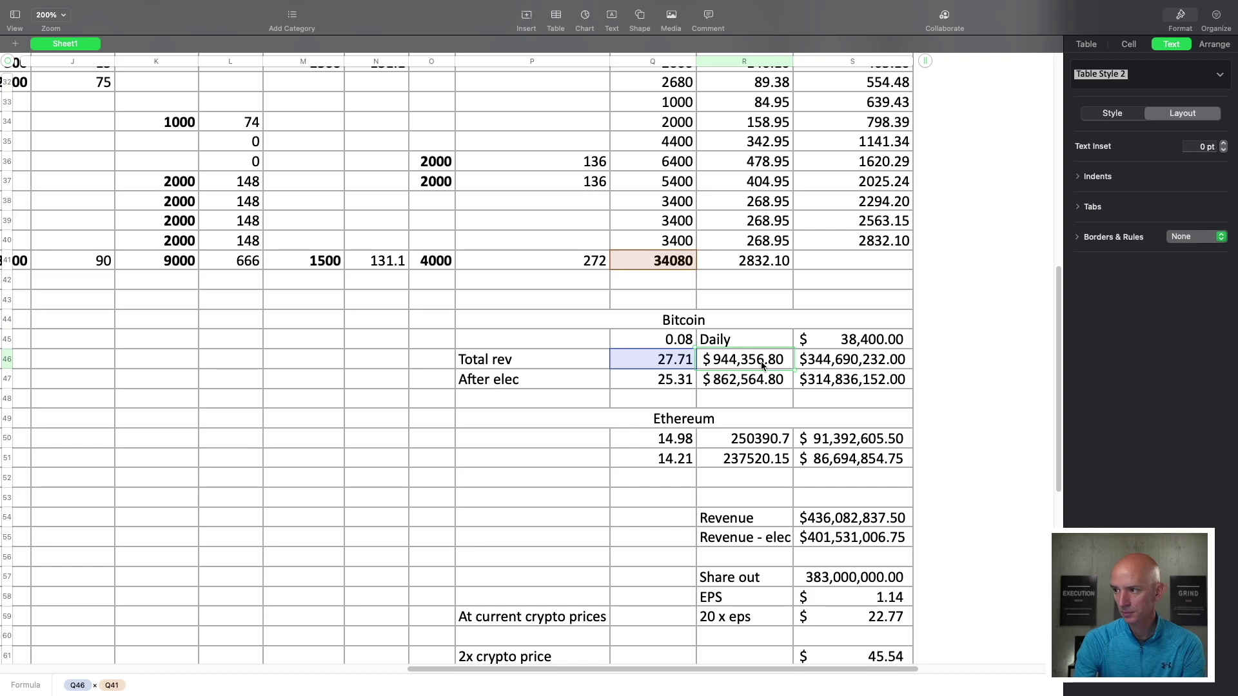
left_click(842, 366)
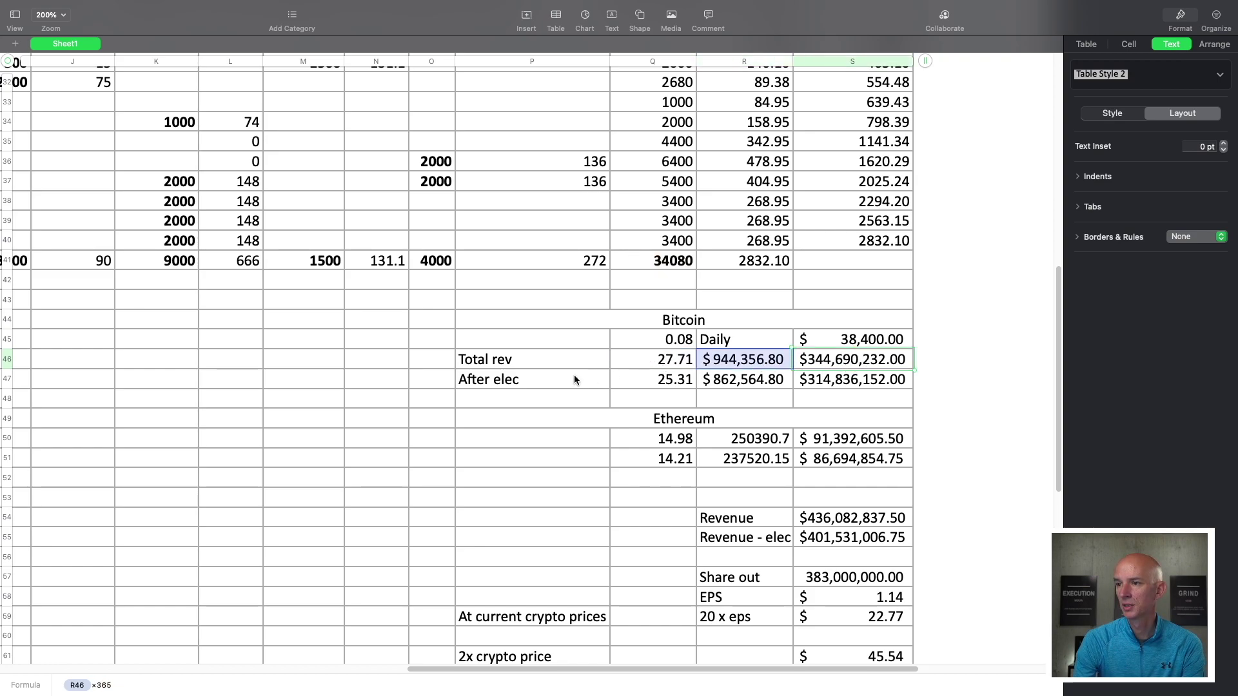
- Inspect the Bitcoin After elec per-miner and yearly cells, plus both Ethereum per-miner cells and the second Ethereum row's yearly formula
left_click(670, 383)
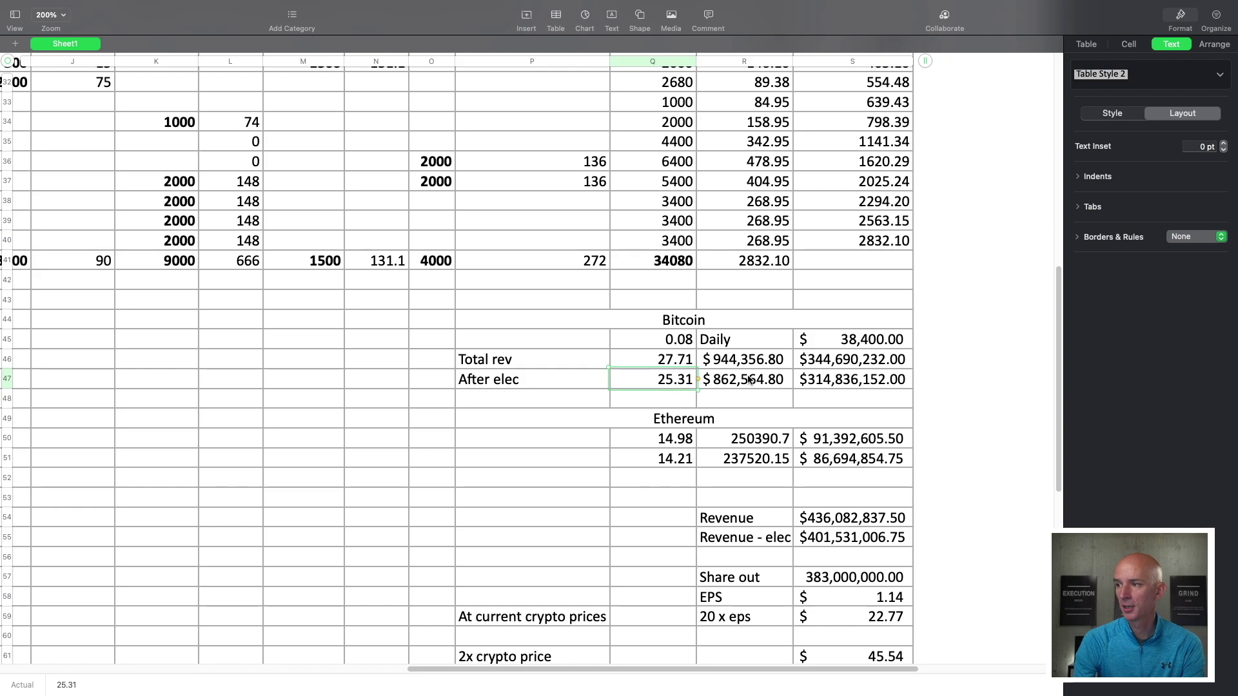
left_click(828, 385)
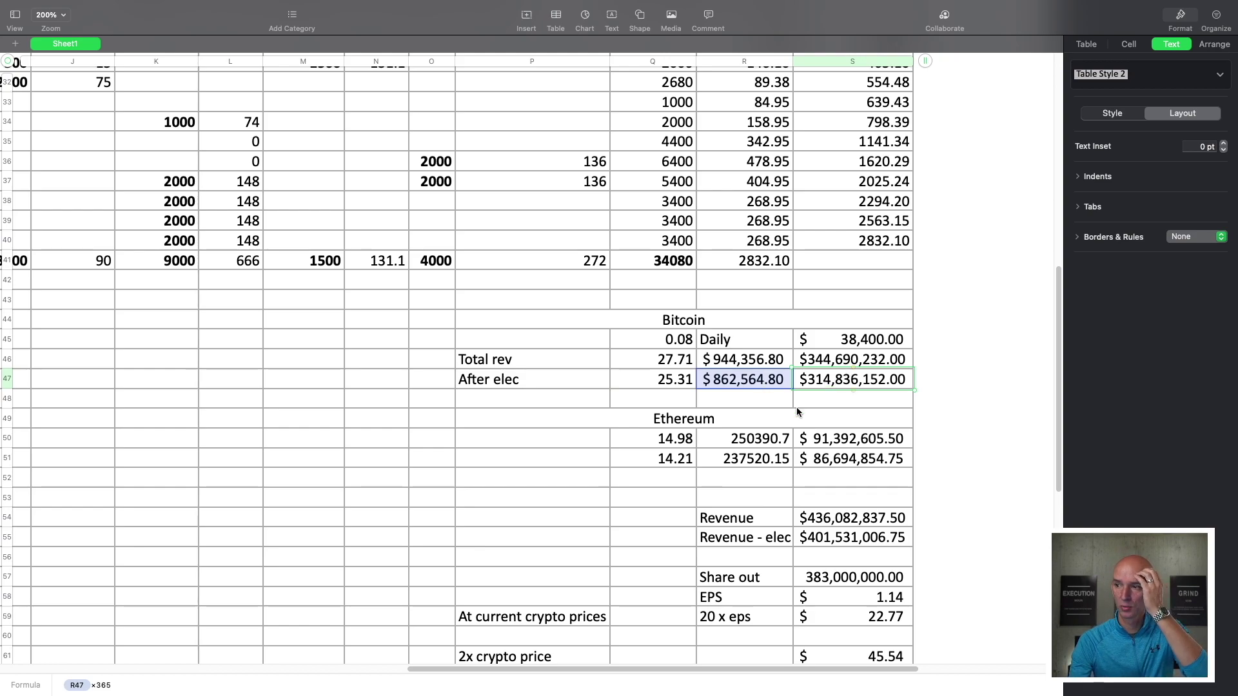
left_click(672, 439)
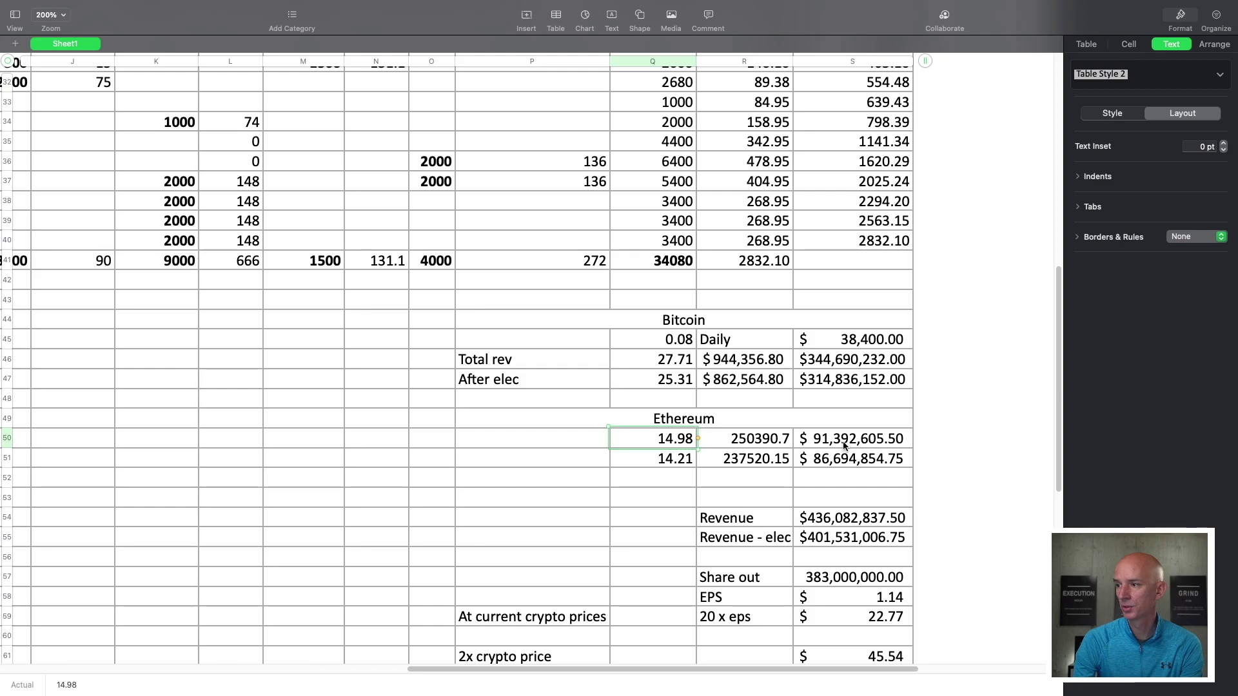
left_click(671, 462)
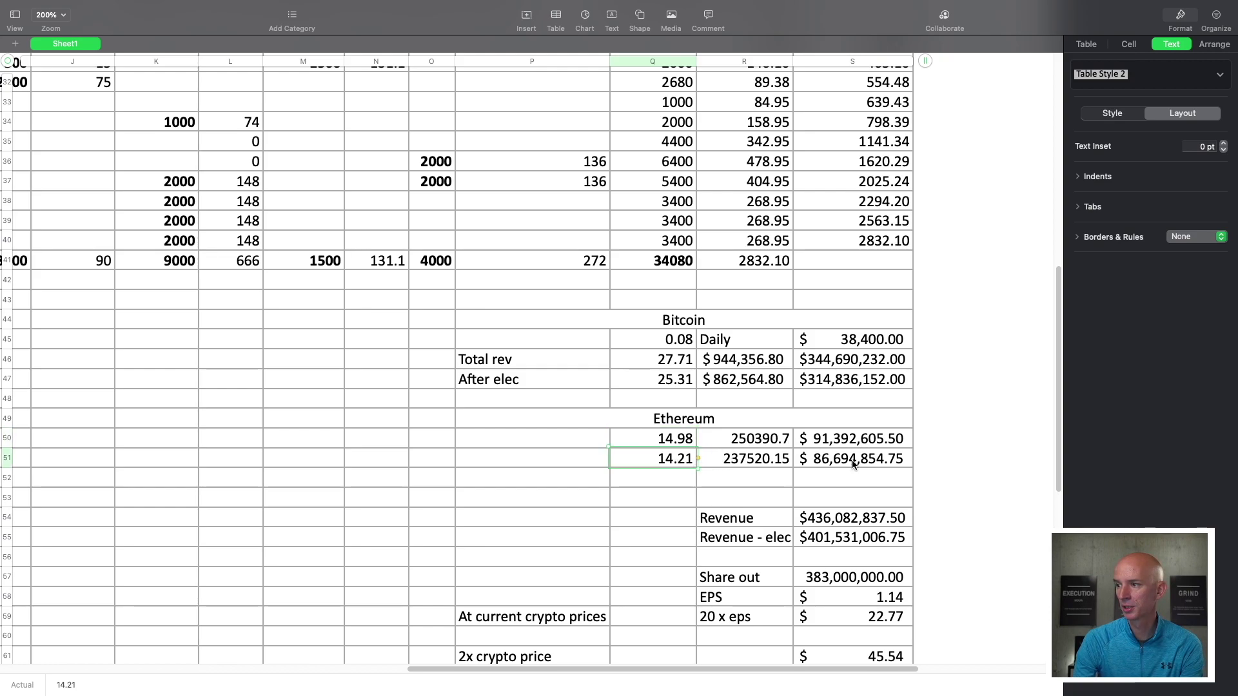
left_click(828, 462)
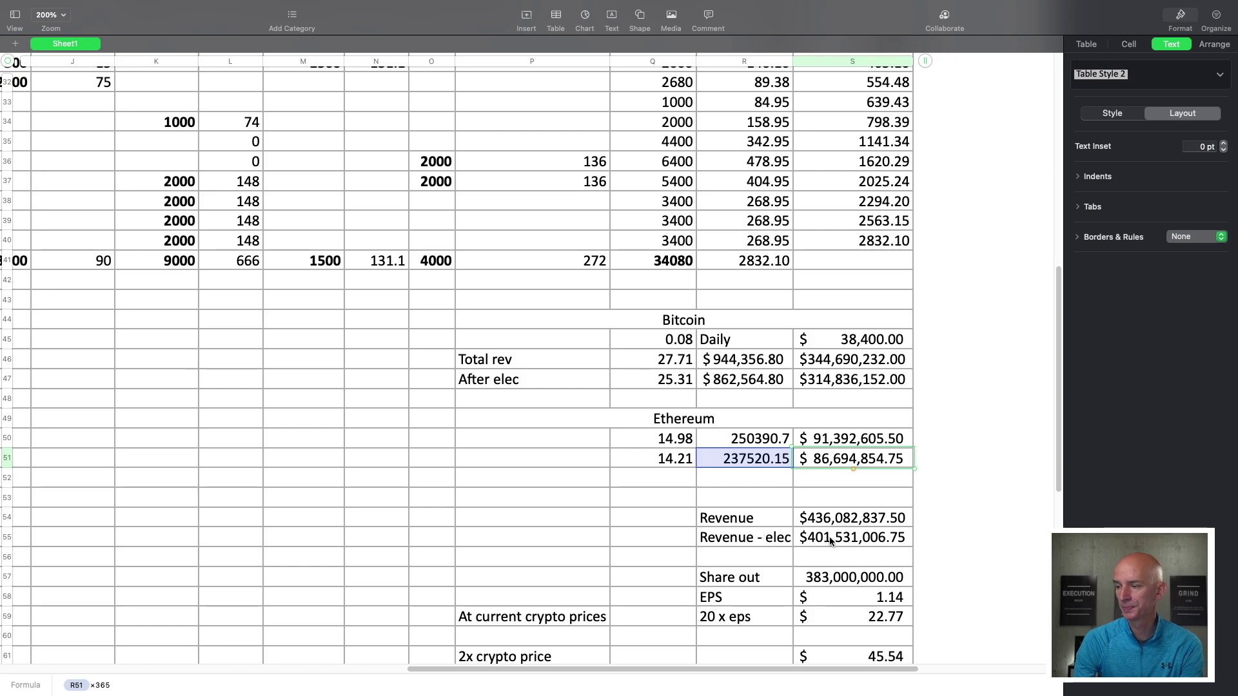
- Review the combined revenue, shares outstanding and EPS rows, and inspect the 20 x eps formula at current crypto prices
scroll(832, 542, "down", 1)
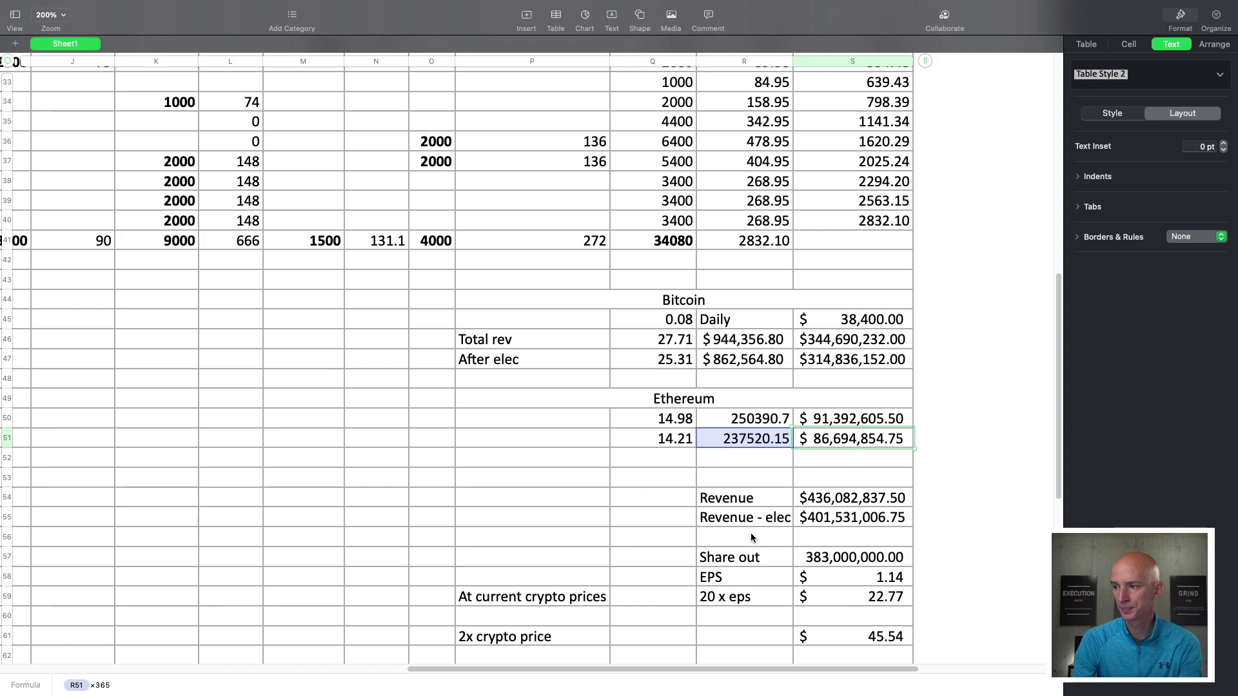
scroll(784, 521, "down", 3)
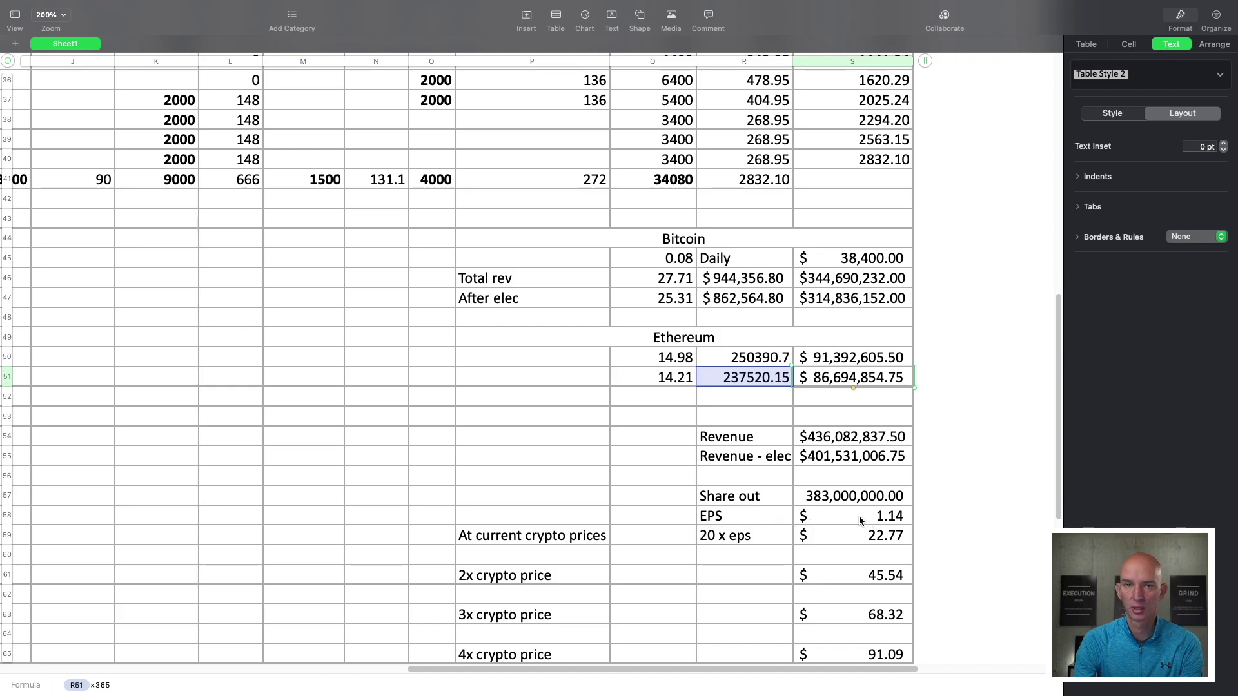
scroll(845, 523, "down", 2)
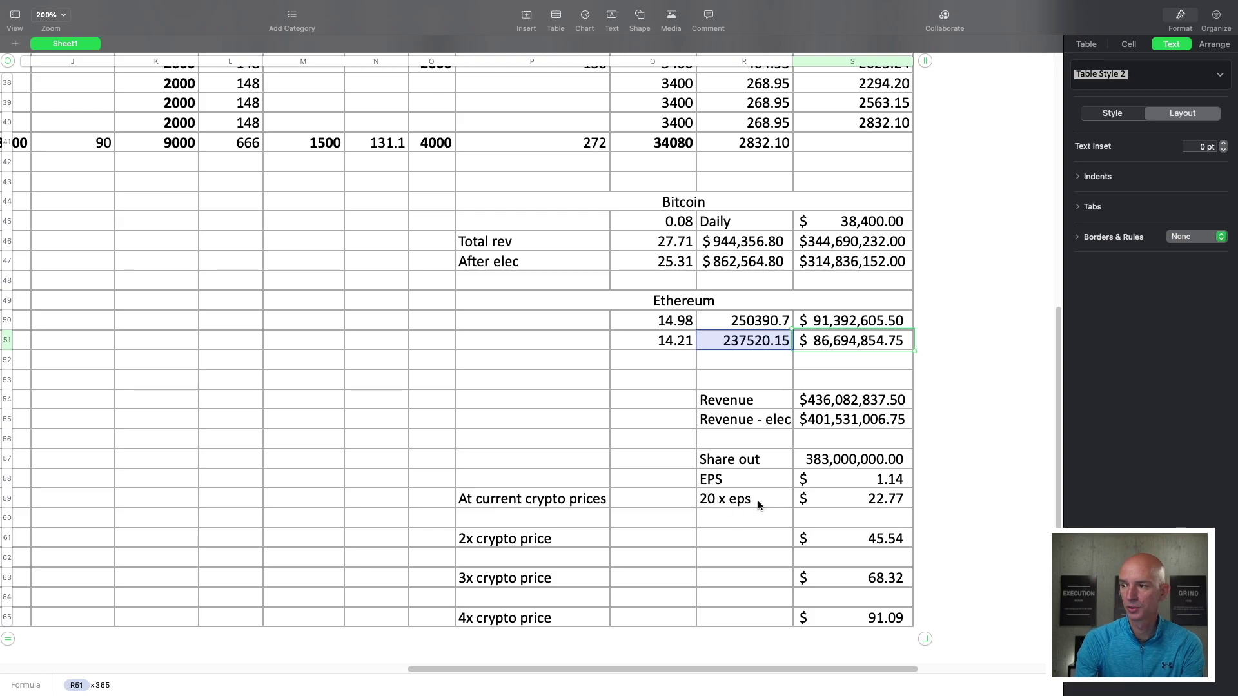
left_click(883, 505)
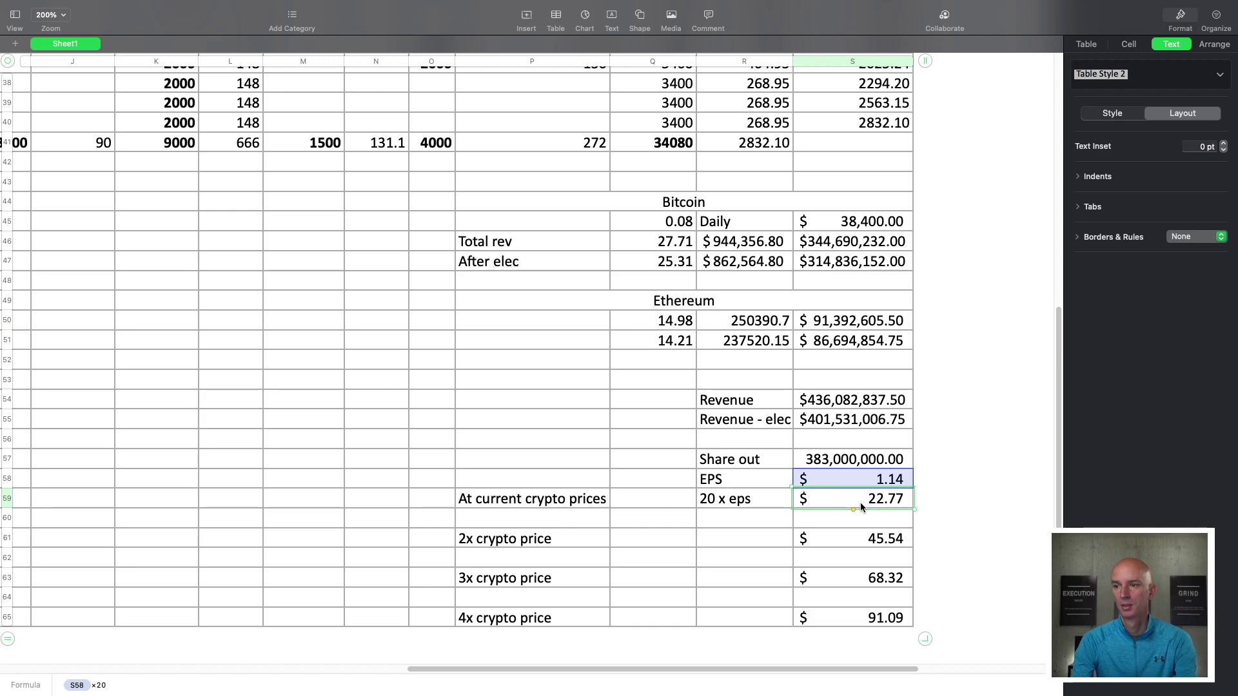
- Inspect the share price formulas for the 2x, 3x and 4x crypto price scenarios
scroll(837, 521, "down", 1)
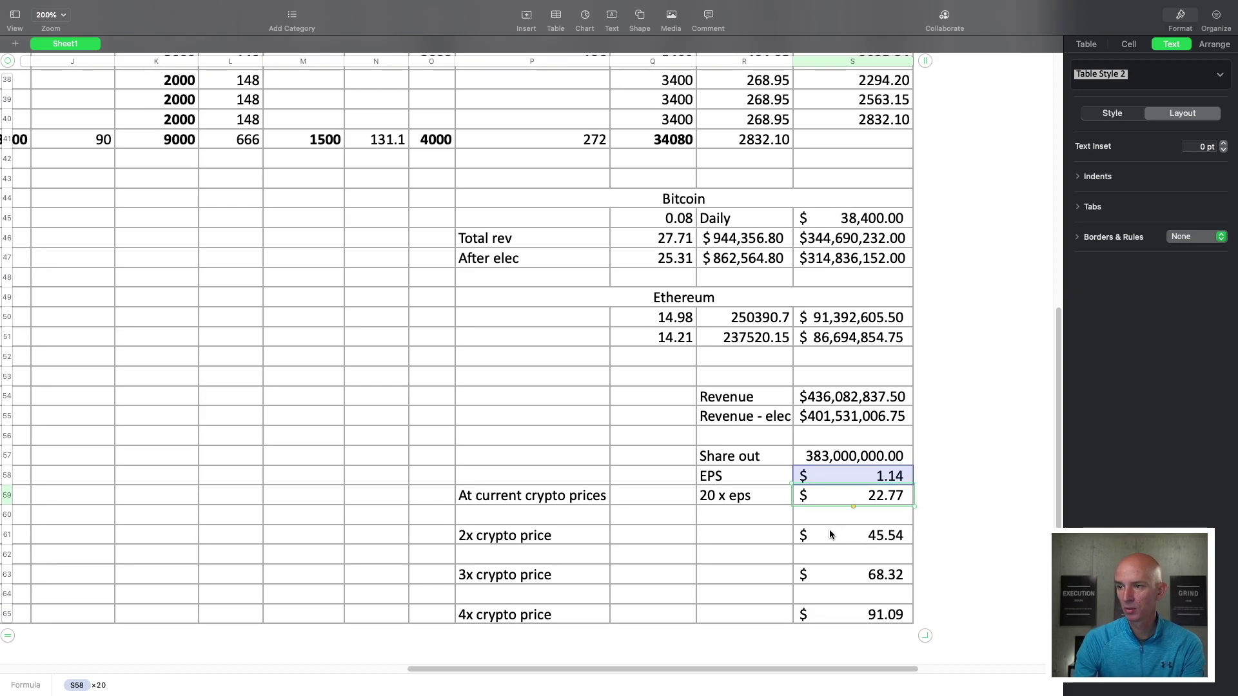
left_click(818, 541)
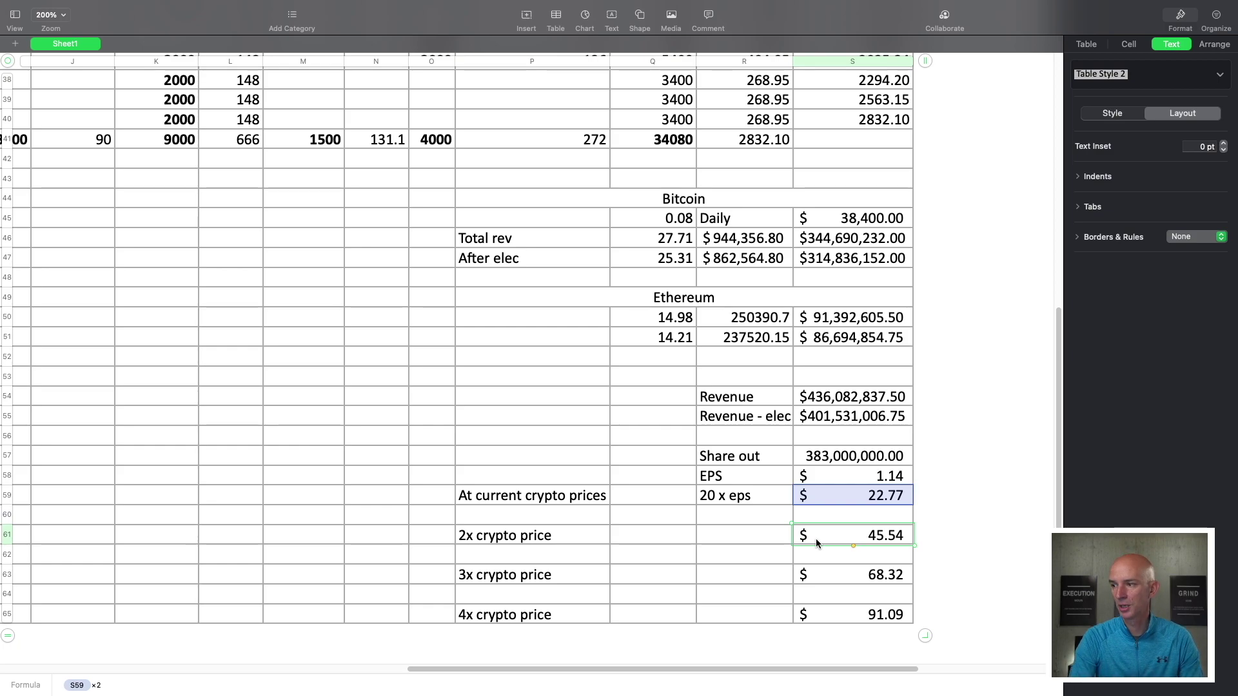
left_click(828, 577)
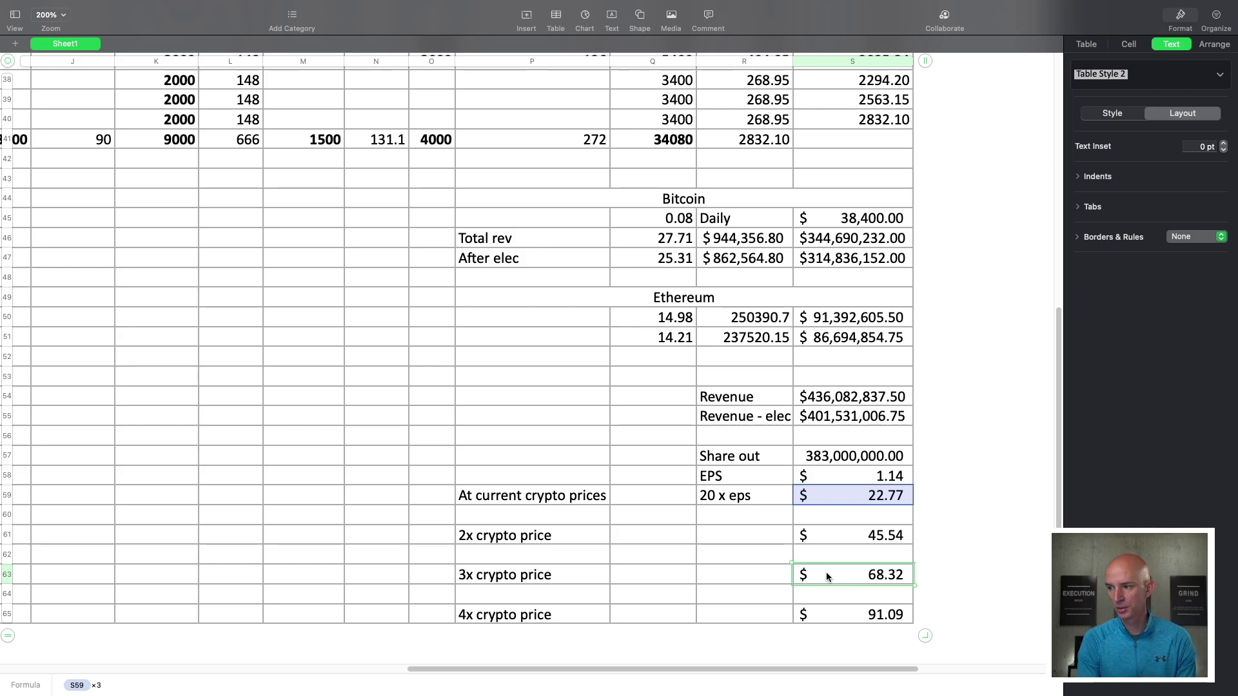
left_click(848, 616)
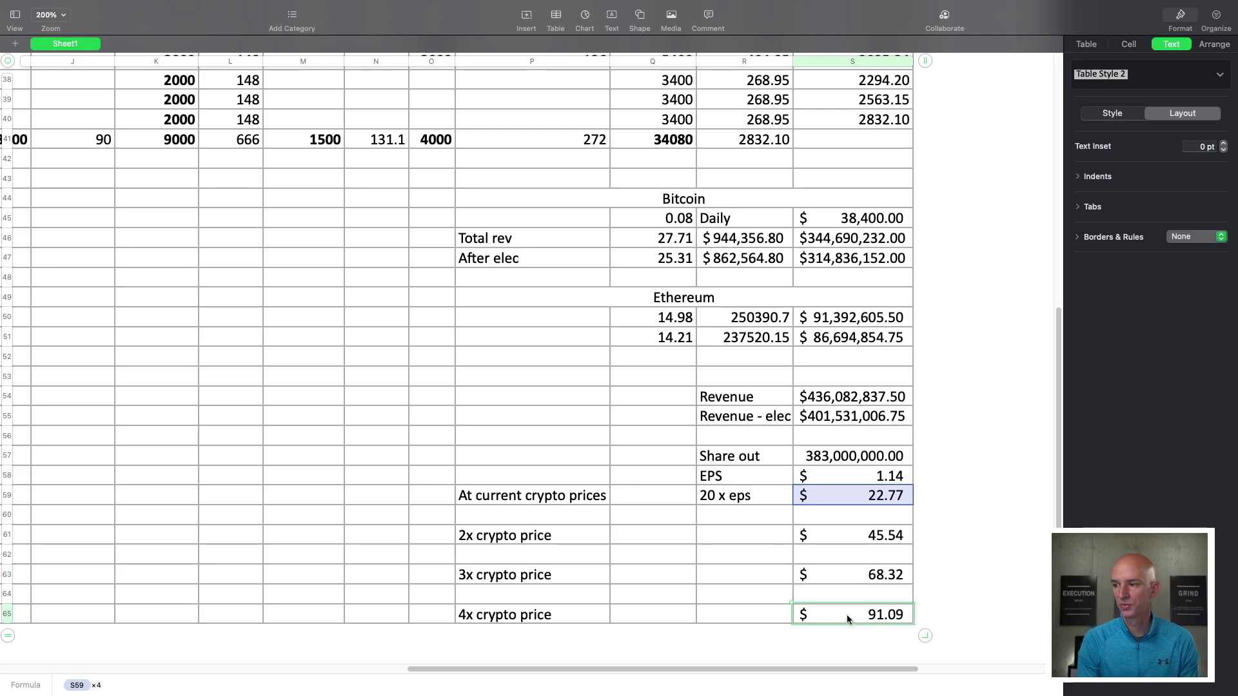